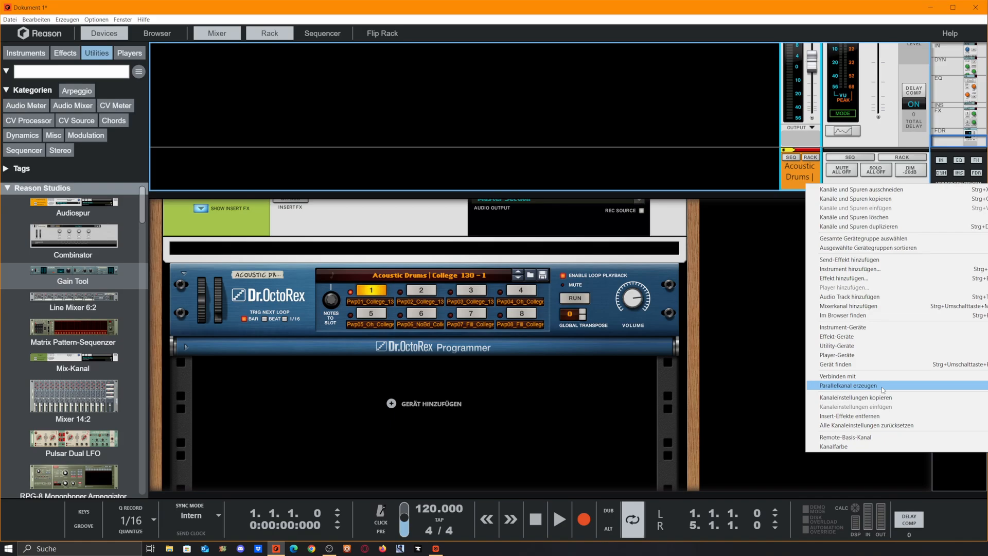
# Step: Create a parallel channel for the Acoustic Drums channel and insert a Scream 4 Distortion into its effect slot
pyautogui.click(882, 390)
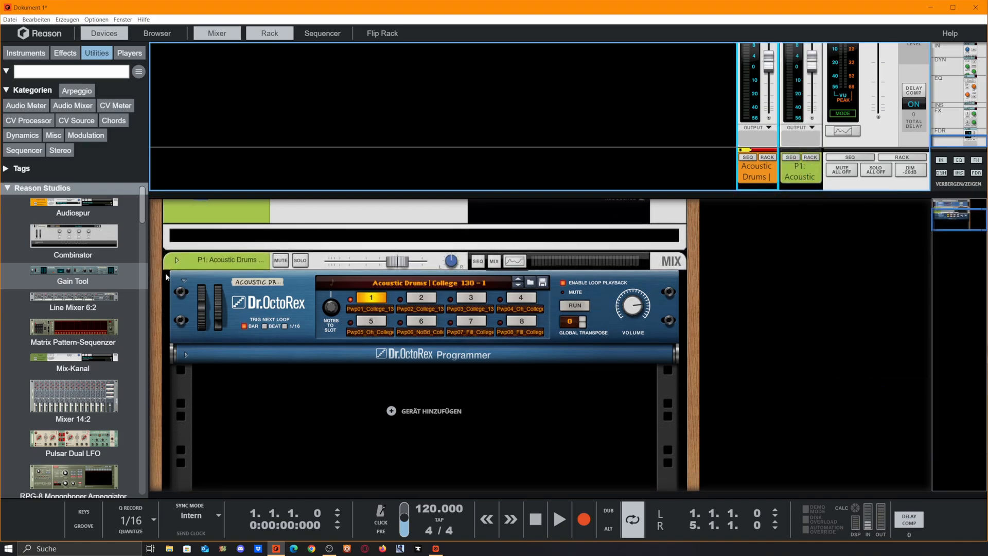
pyautogui.click(177, 260)
pyautogui.click(200, 288)
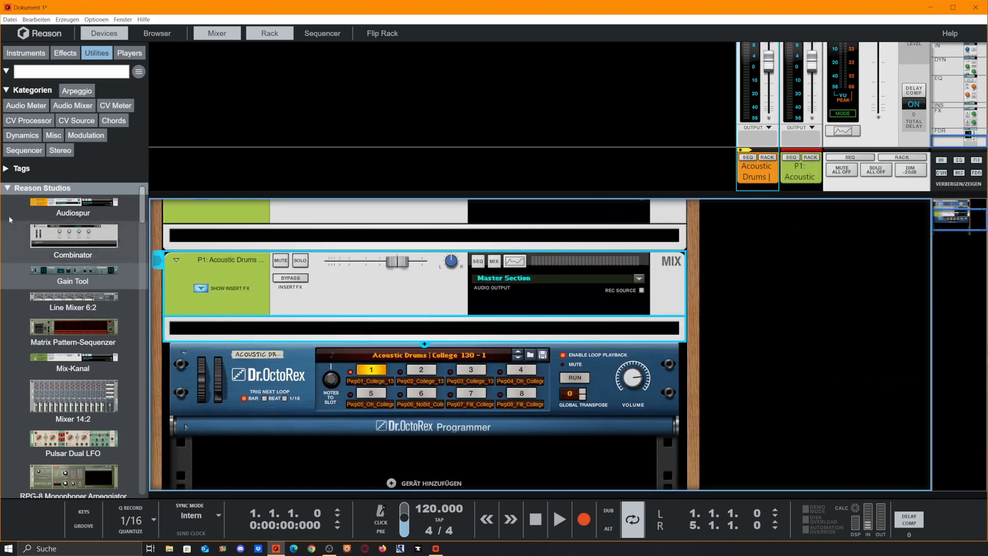
pyautogui.click(65, 53)
pyautogui.moveTo(72, 350); pyautogui.dragTo(489, 332)
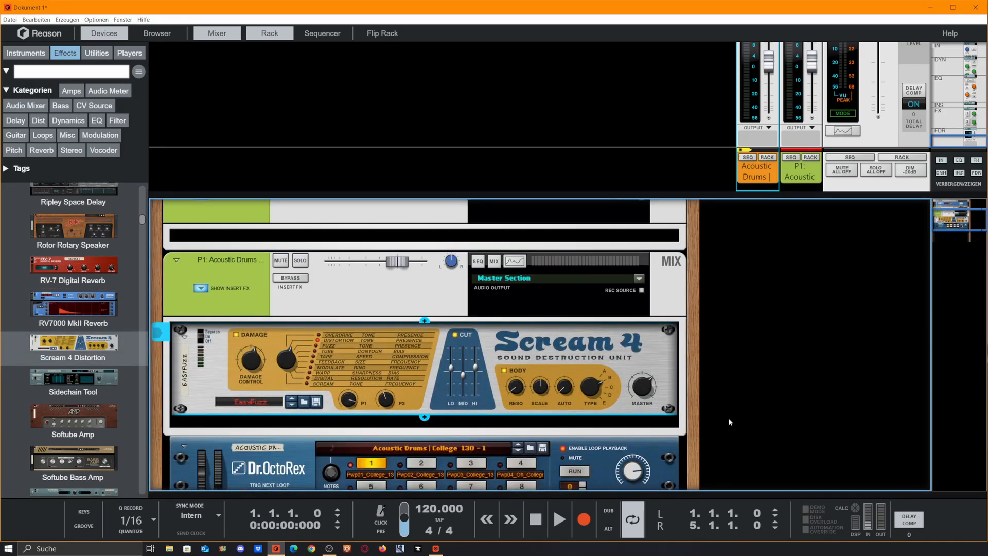
pyautogui.scroll(2, 294, 421)
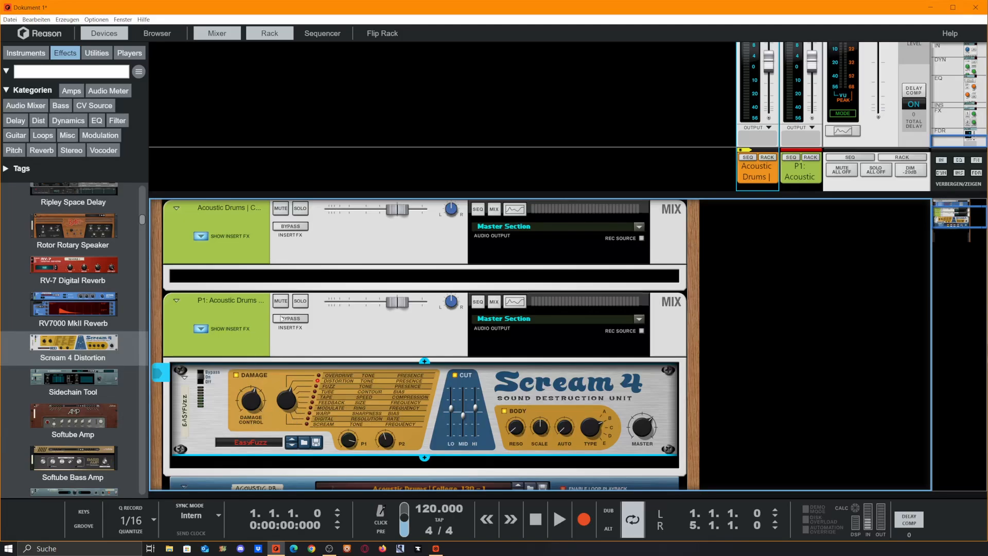
# Step: Solo the parallel drum channel and set the Scream 4's damage type to Modulate
pyautogui.click(300, 300)
pyautogui.click(249, 410)
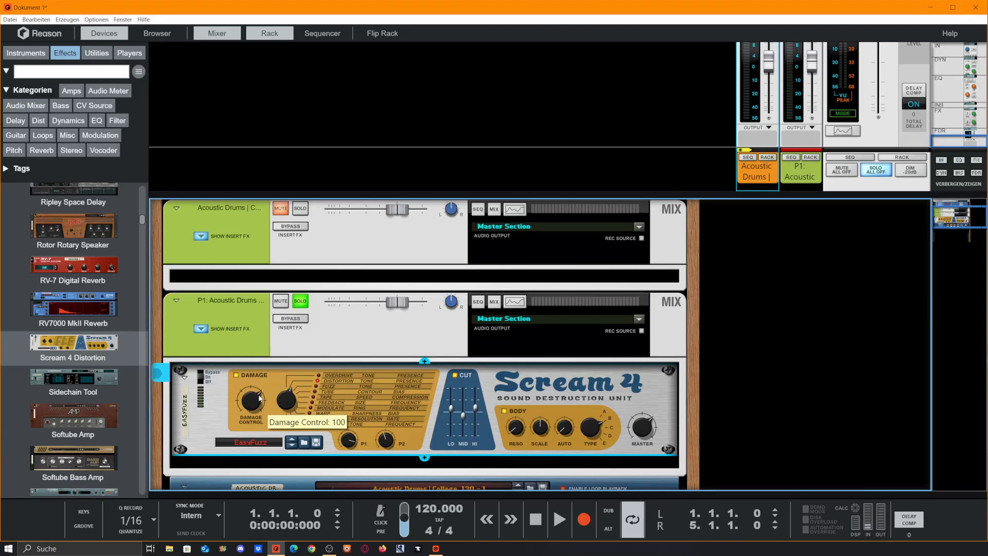
pyautogui.moveTo(291, 413)
pyautogui.mouseDown()
pyautogui.moveTo(299, 365)
pyautogui.moveTo(297, 404)
pyautogui.mouseUp()
pyautogui.moveTo(394, 305)
pyautogui.mouseDown()
pyautogui.moveTo(337, 306)
pyautogui.moveTo(404, 306)
pyautogui.moveTo(337, 306)
pyautogui.moveTo(404, 307)
pyautogui.mouseUp()
pyautogui.scroll(-1, 536, 355)
pyautogui.click(536, 355)
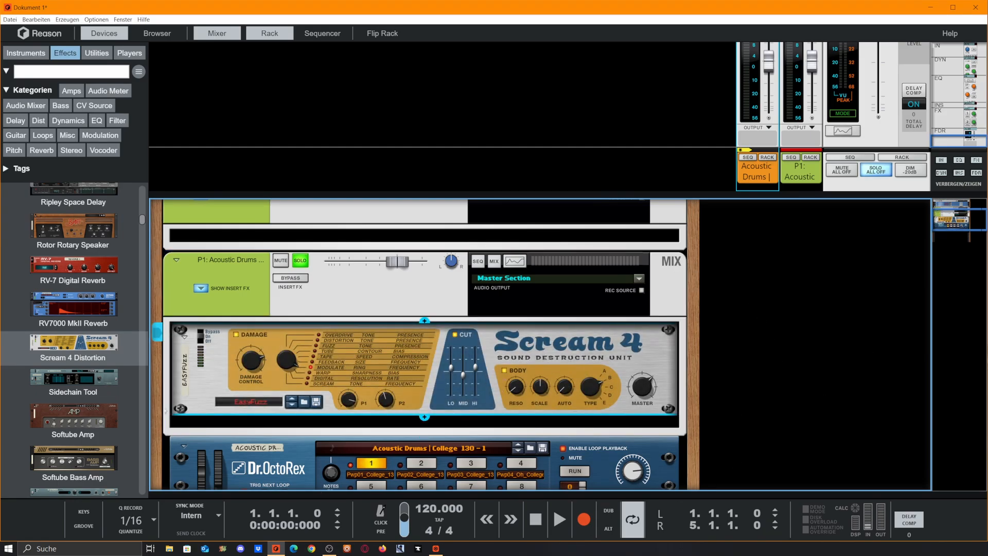
# Step: Route the Acoustic Drums channel and its parallel channel to a new mix bus, and show that bus in the rack
pyautogui.scroll(1, 434, 322)
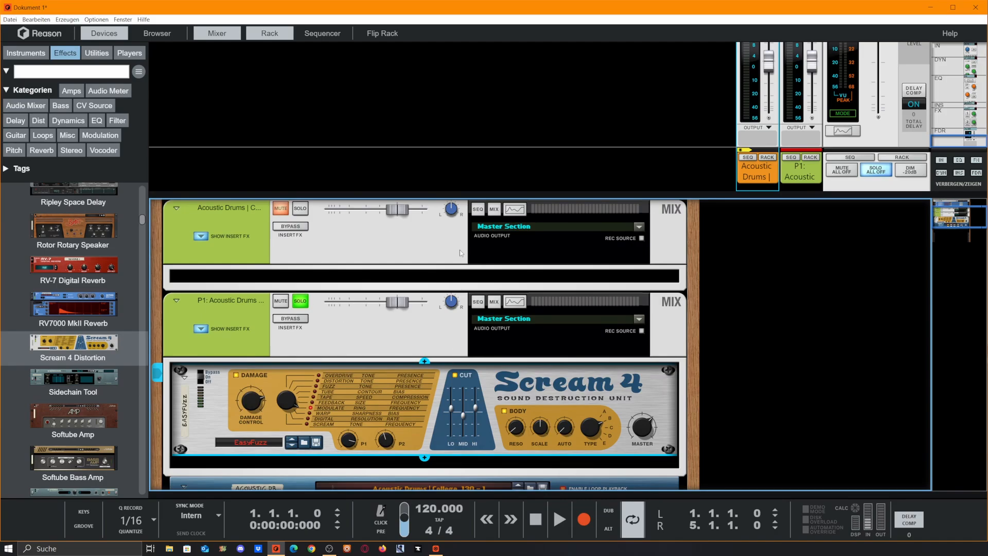
pyautogui.rightClick(794, 175)
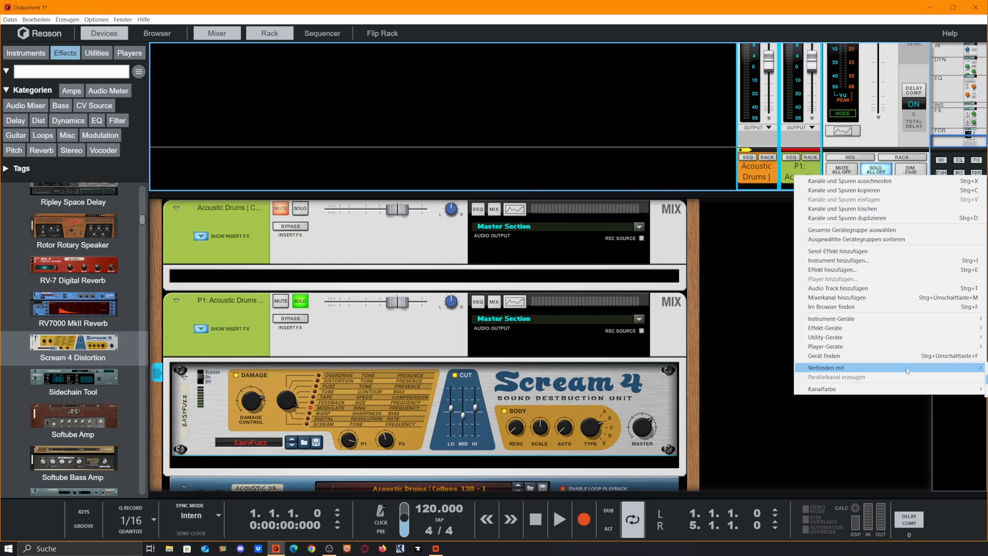
pyautogui.click(986, 379)
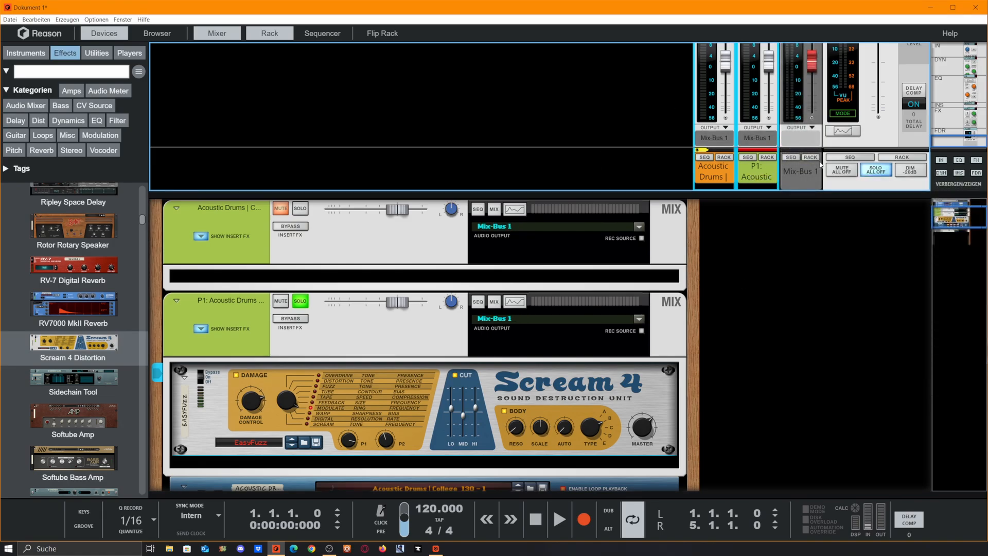
pyautogui.click(810, 157)
pyautogui.click(200, 347)
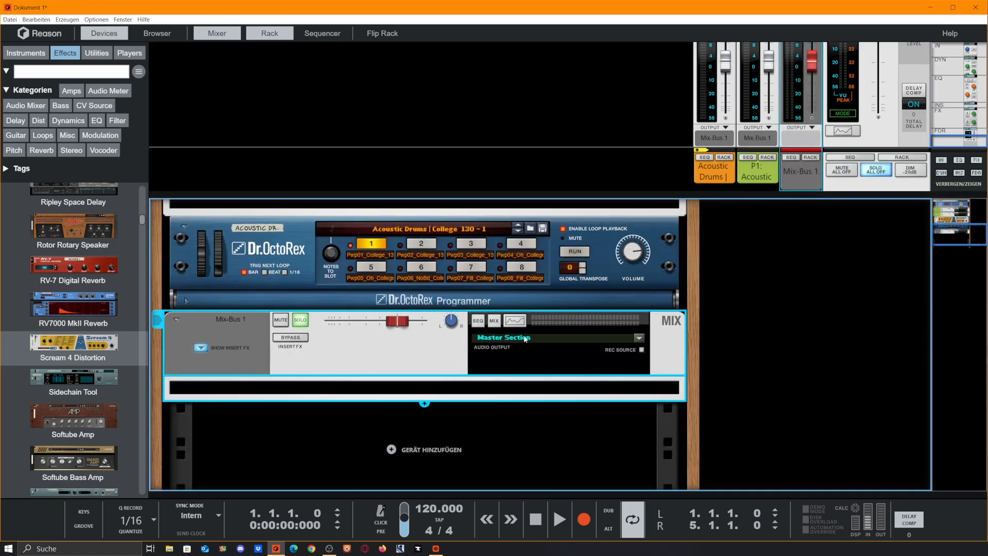
# Step: Delete the mix bus and the parallel channel with its Scream 4, leaving only the original Acoustic Drums channel
pyautogui.scroll(-1, 384, 308)
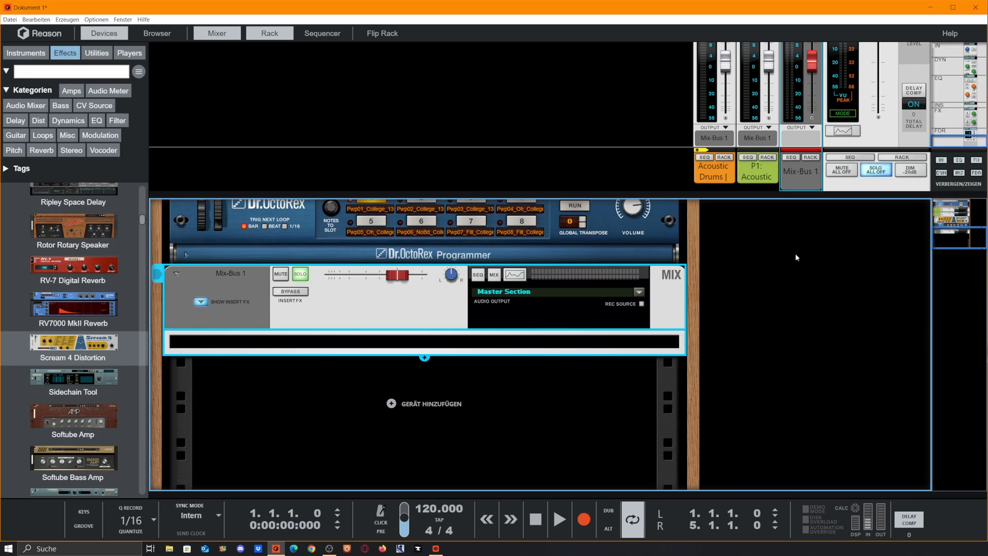
pyautogui.press('Delete')
pyautogui.press('Delete')
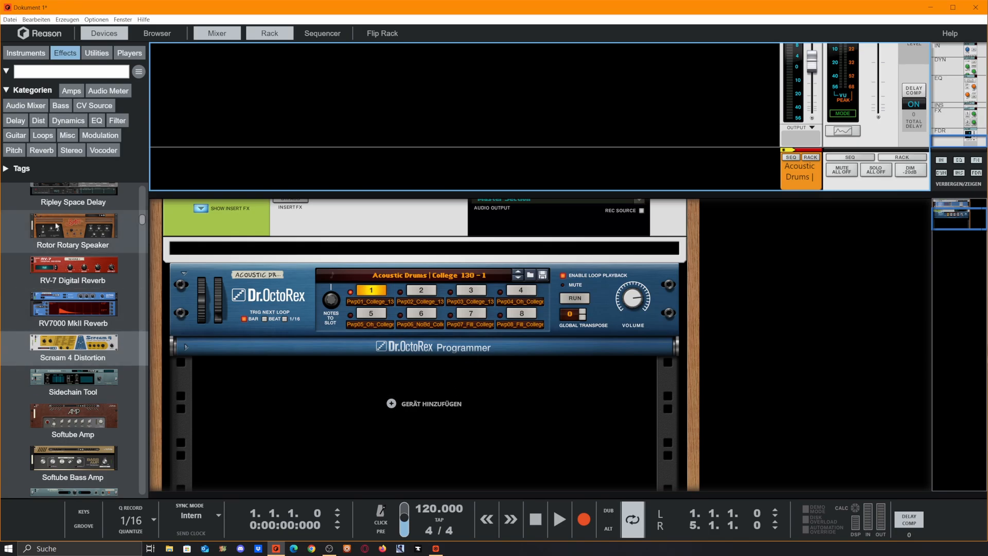
# Step: Add a Combinator from the utility devices below the Dr. OctoRex
pyautogui.click(94, 54)
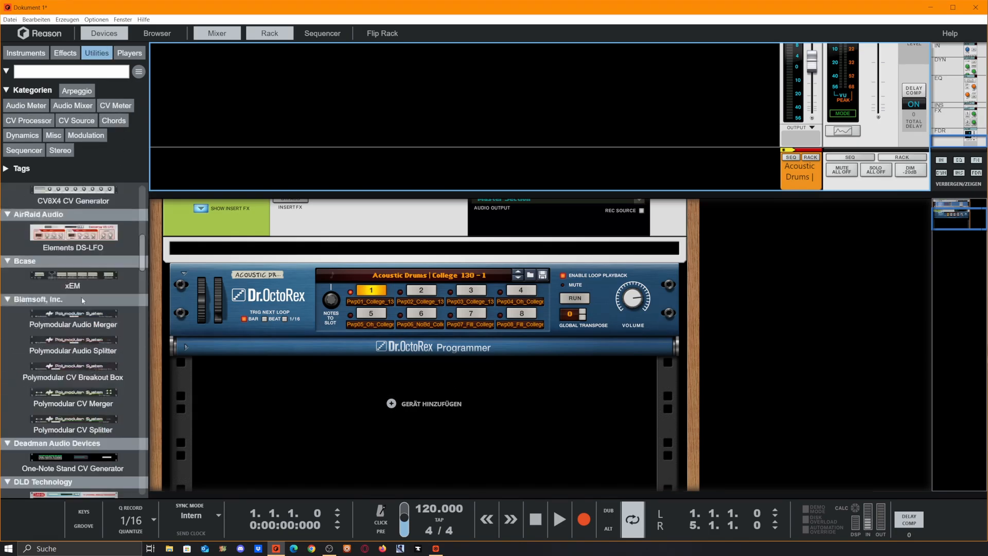
pyautogui.scroll(1, 82, 296)
pyautogui.moveTo(73, 237); pyautogui.dragTo(573, 396)
# Step: Cable the Dr. OctoRex main output into the Combinator input and the Combinator output into the drum mix channel's input
pyautogui.press('Tab')
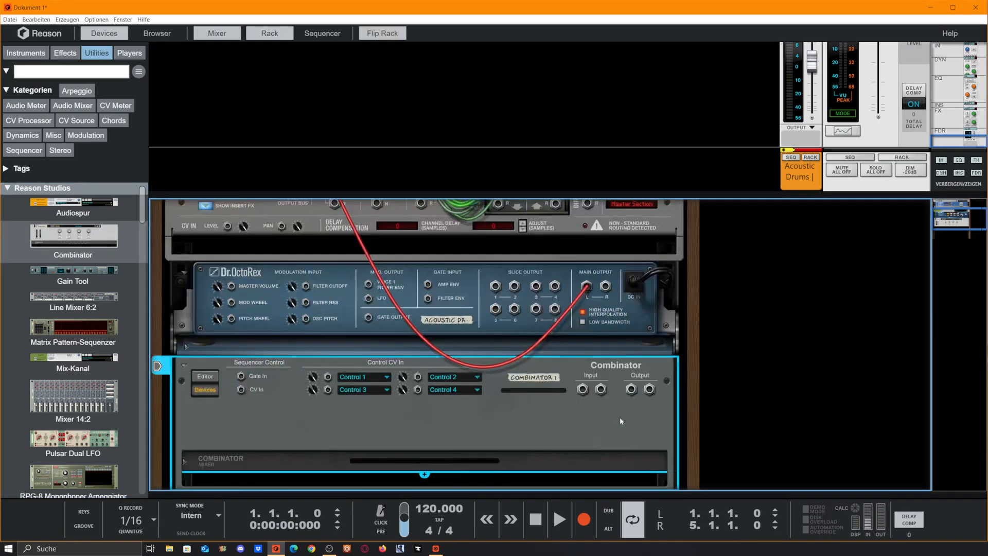
pyautogui.click(591, 294)
pyautogui.moveTo(584, 291); pyautogui.dragTo(334, 228)
pyautogui.scroll(-3, 515, 334)
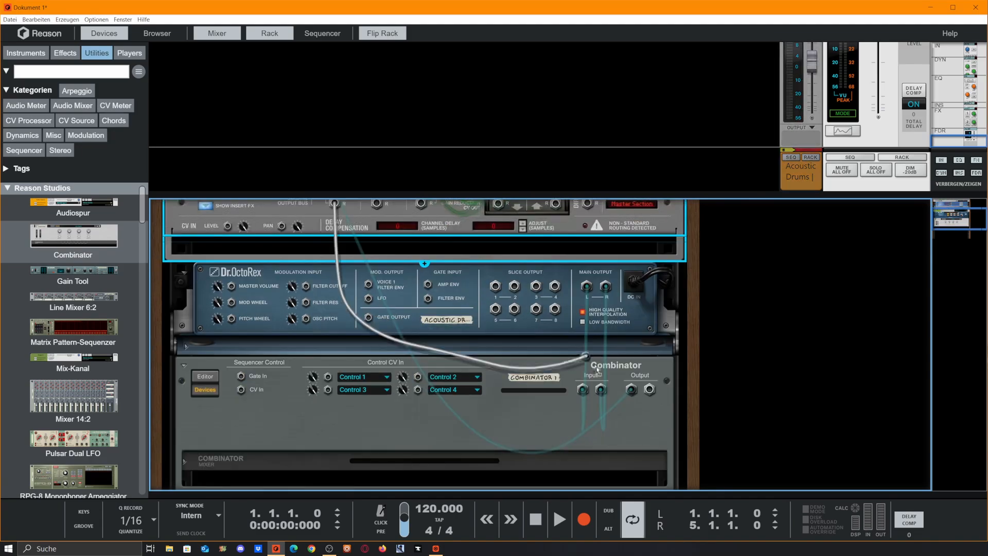
pyautogui.press('Tab')
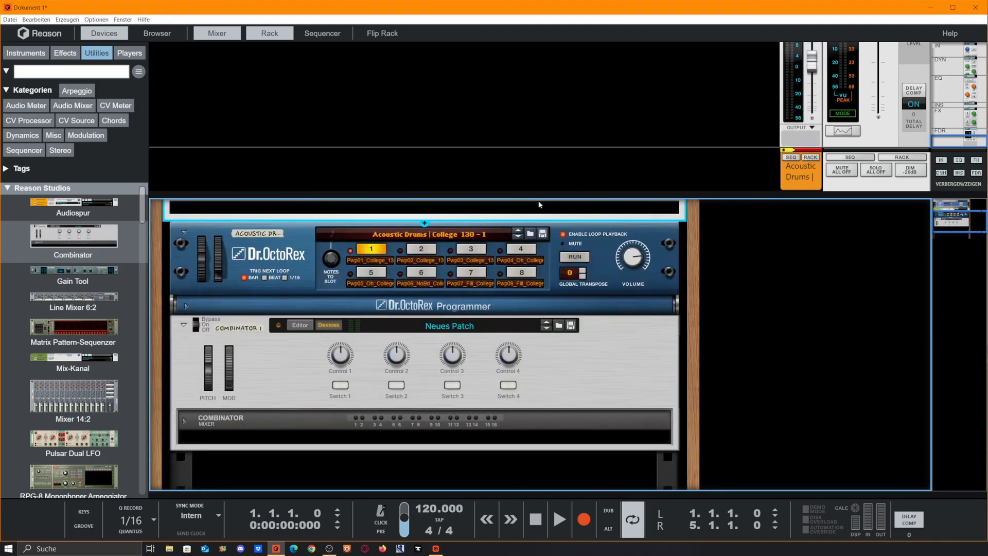
# Step: Hide the mixer to enlarge the rack and add a Gain Tool inside the Combinator
pyautogui.press('F5')
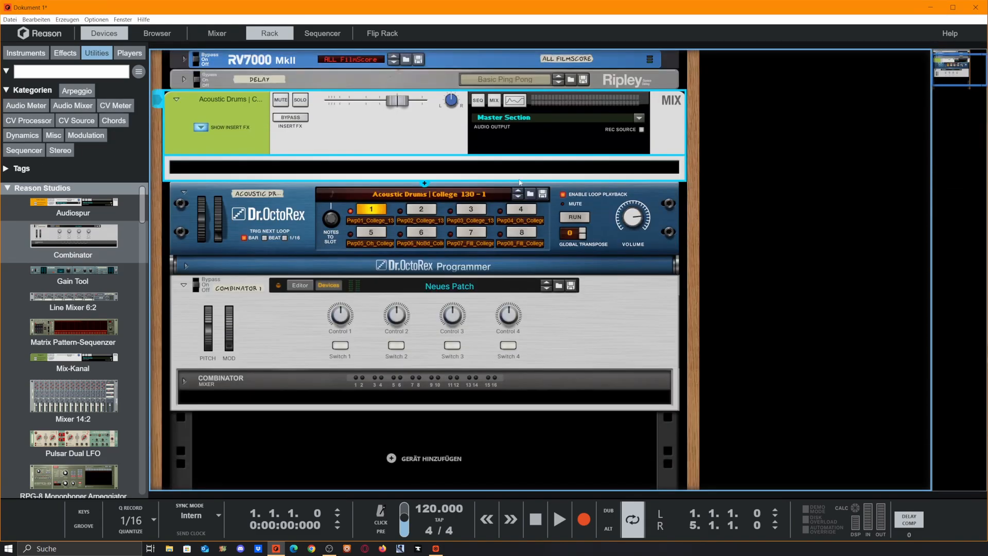
pyautogui.press('Tab')
pyautogui.press('Tab')
pyautogui.moveTo(74, 273); pyautogui.dragTo(540, 395)
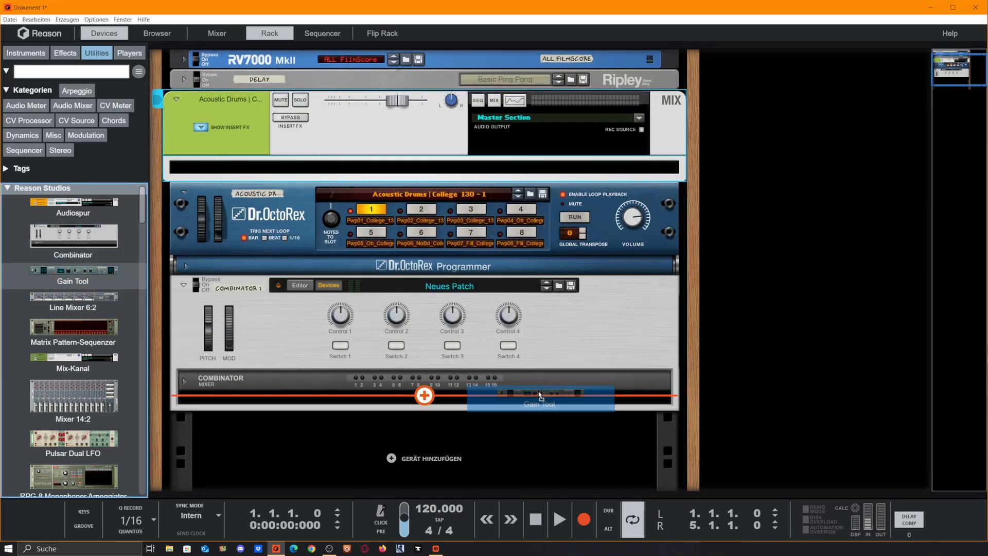
pyautogui.moveTo(540, 396); pyautogui.dragTo(540, 395)
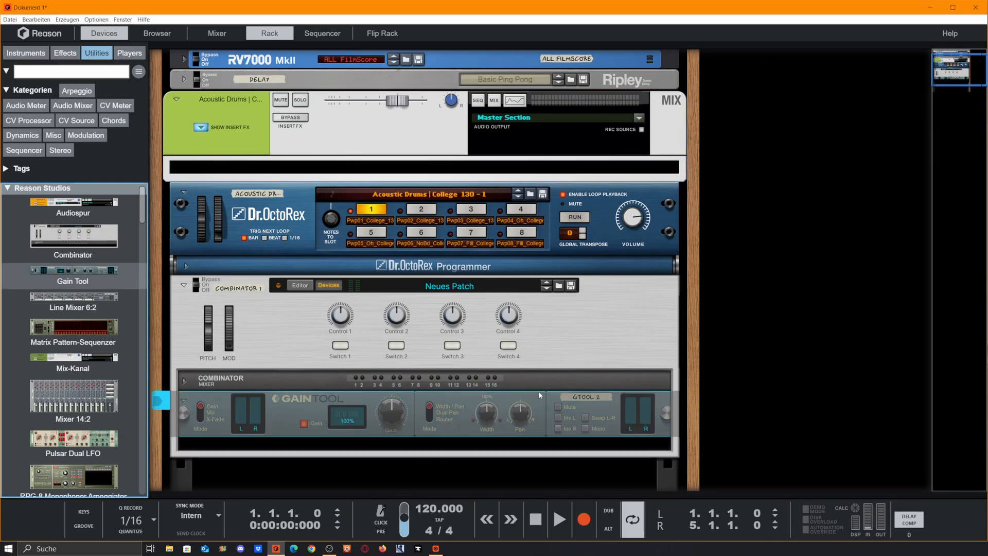
# Step: Wire the Combinator mixer's To Devices outputs to the Gain Tool's Main Input and its Main Out to From Devices 1 and 2
pyautogui.press('Tab')
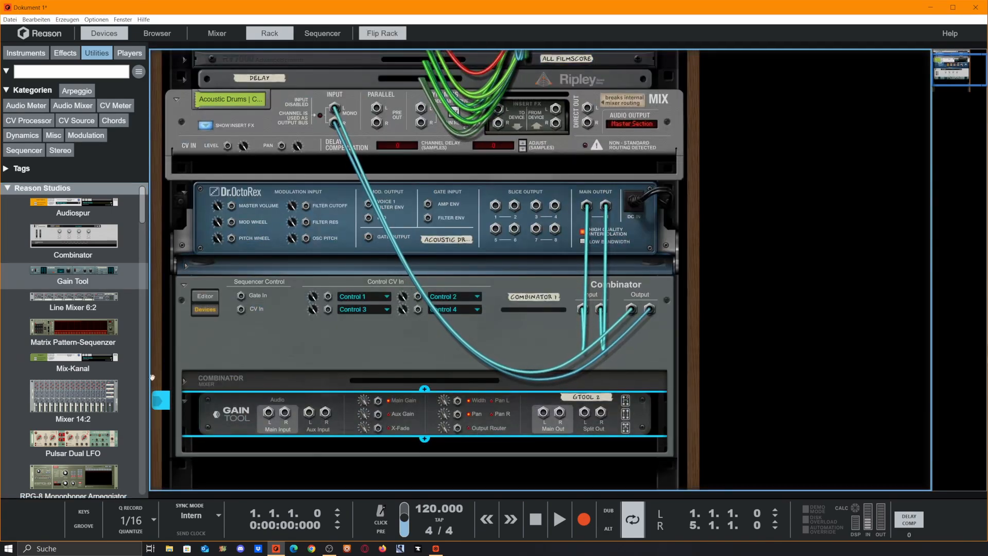
pyautogui.click(184, 381)
pyautogui.moveTo(281, 405); pyautogui.dragTo(269, 440)
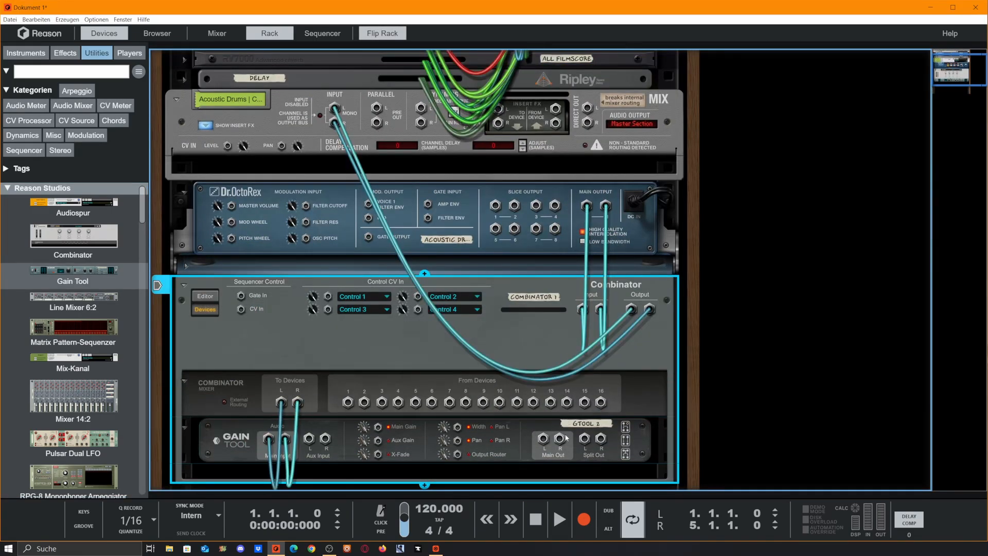
pyautogui.moveTo(543, 440); pyautogui.dragTo(353, 406)
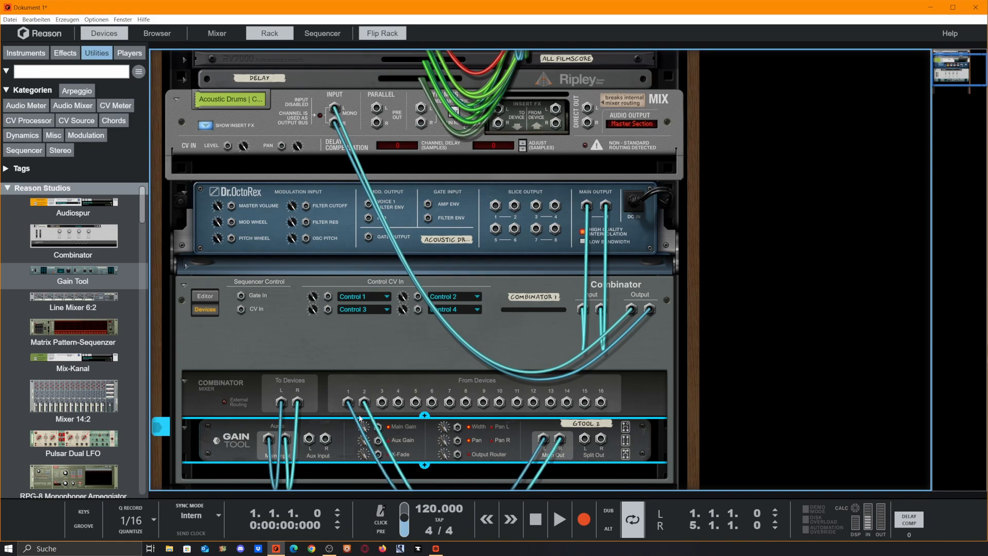
# Step: Set the Gain Tool's output mode to Router and check its Main Out and Split Out jacks on the back
pyautogui.press('Tab')
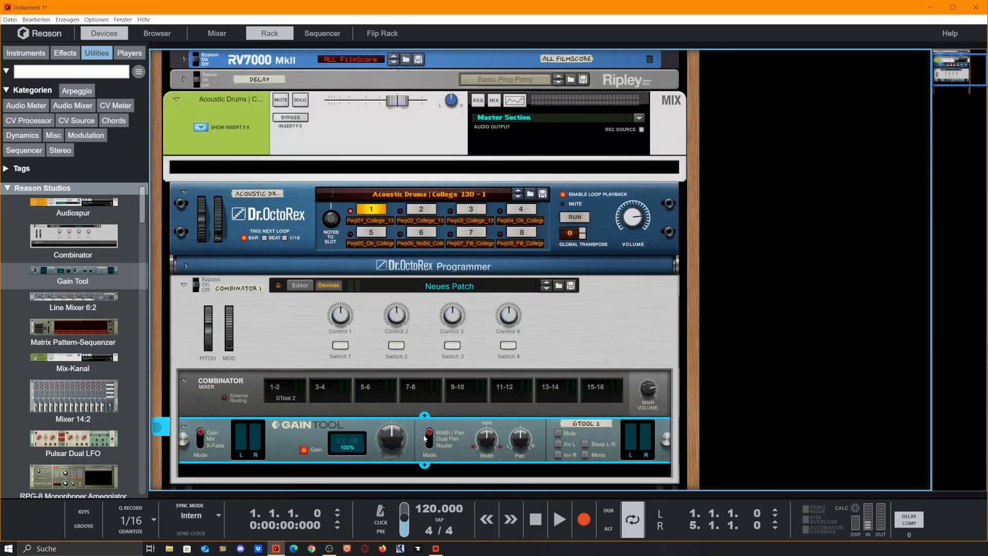
pyautogui.moveTo(433, 434); pyautogui.dragTo(435, 445)
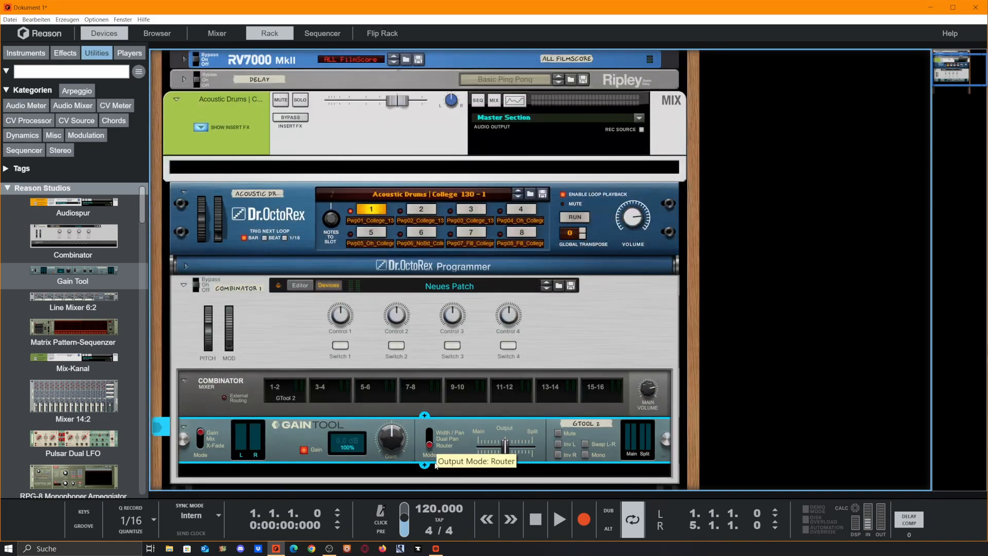
pyautogui.scroll(-3, 455, 447)
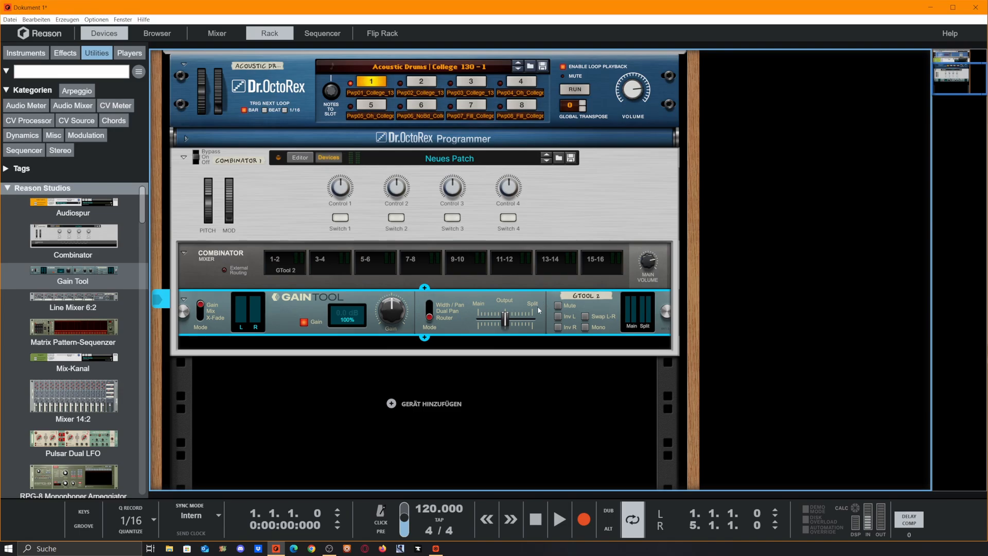
pyautogui.press('Tab')
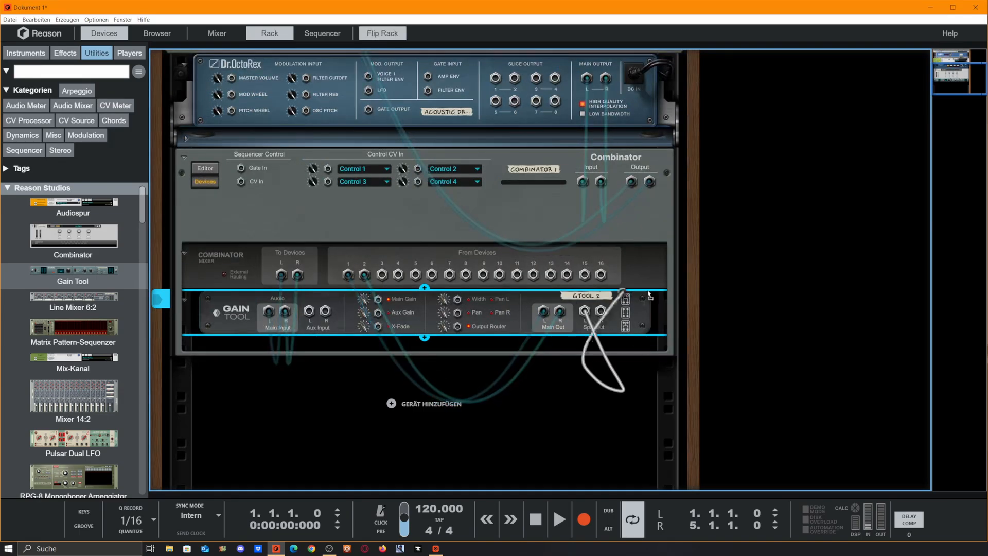
pyautogui.press('Tab')
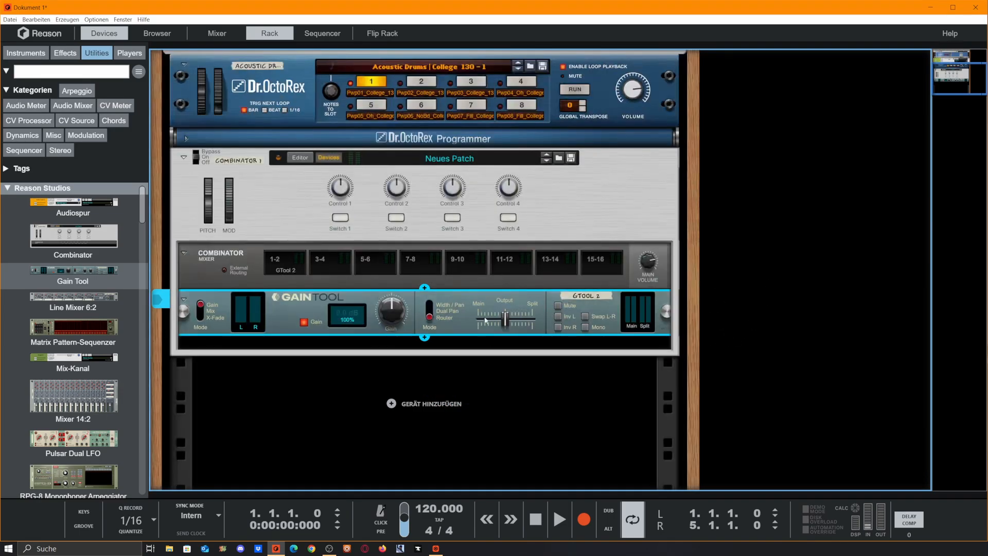
pyautogui.press('Tab')
pyautogui.moveTo(559, 311); pyautogui.dragTo(544, 312)
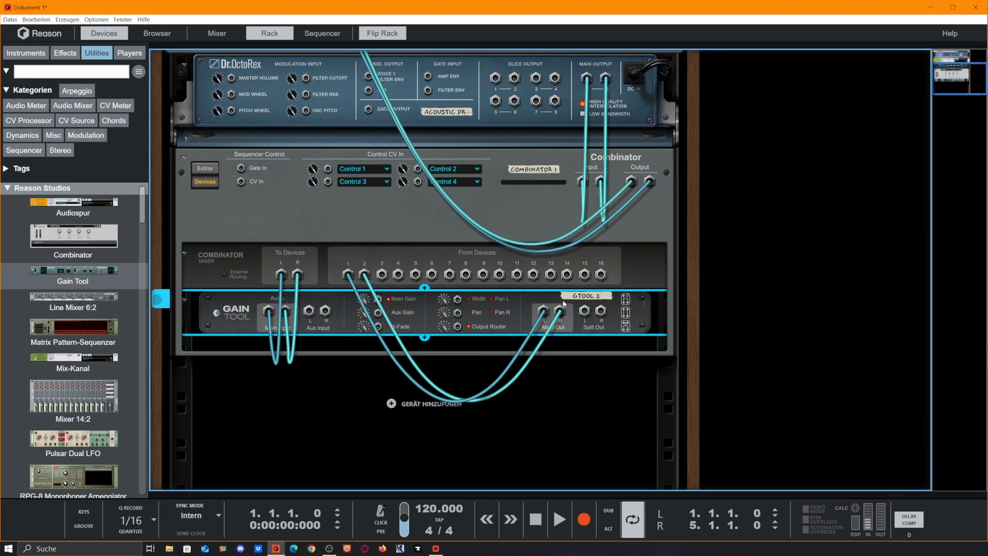
pyautogui.press('Tab')
# Step: Add a Scream 4 Distortion below the Gain Tool inside the Combinator
pyautogui.scroll(-10, 71, 316)
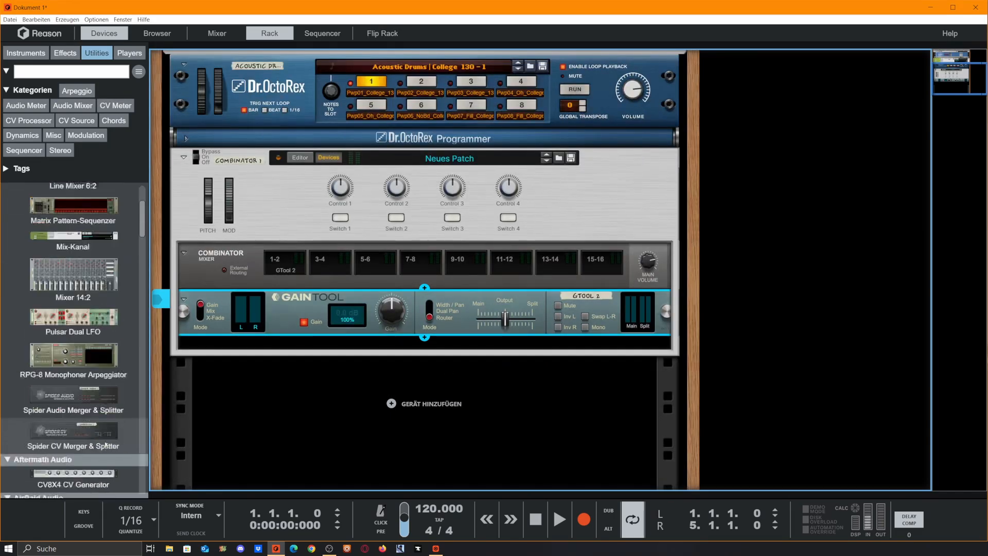
pyautogui.click(64, 52)
pyautogui.scroll(-5, 96, 355)
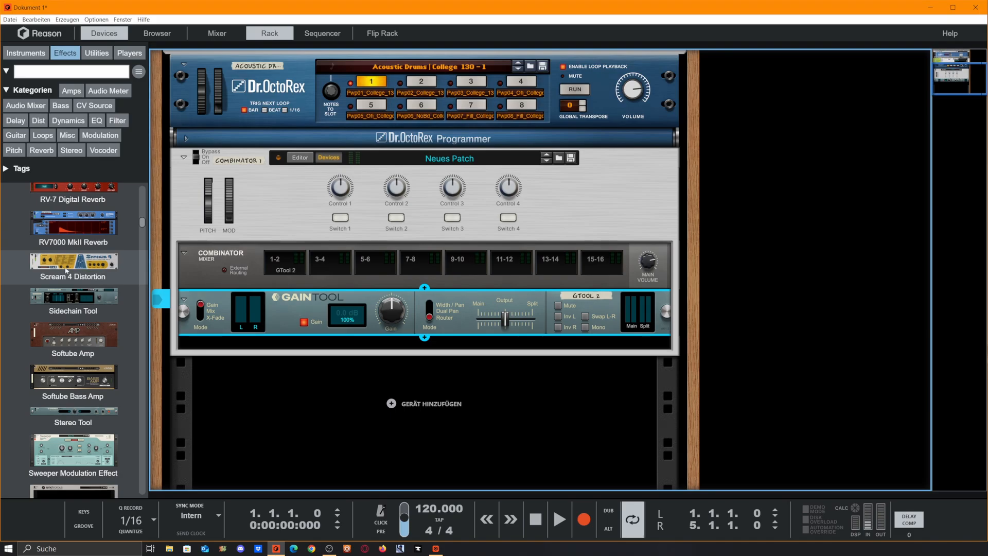
pyautogui.moveTo(65, 270); pyautogui.dragTo(469, 348)
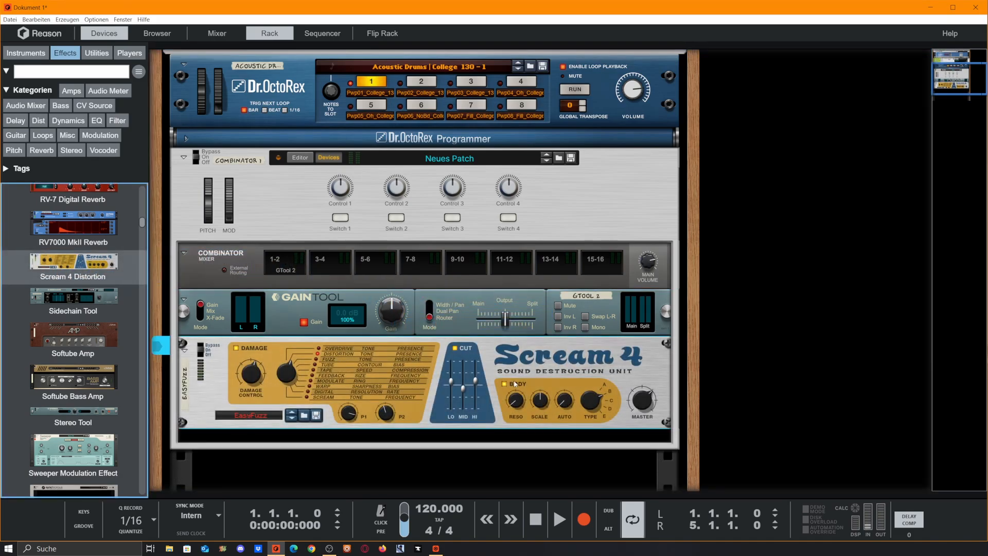
# Step: Wire the Gain Tool's Split Out through the Scream 4 into From Devices 3 and 4, and test its output slider towards Main
pyautogui.press('Tab')
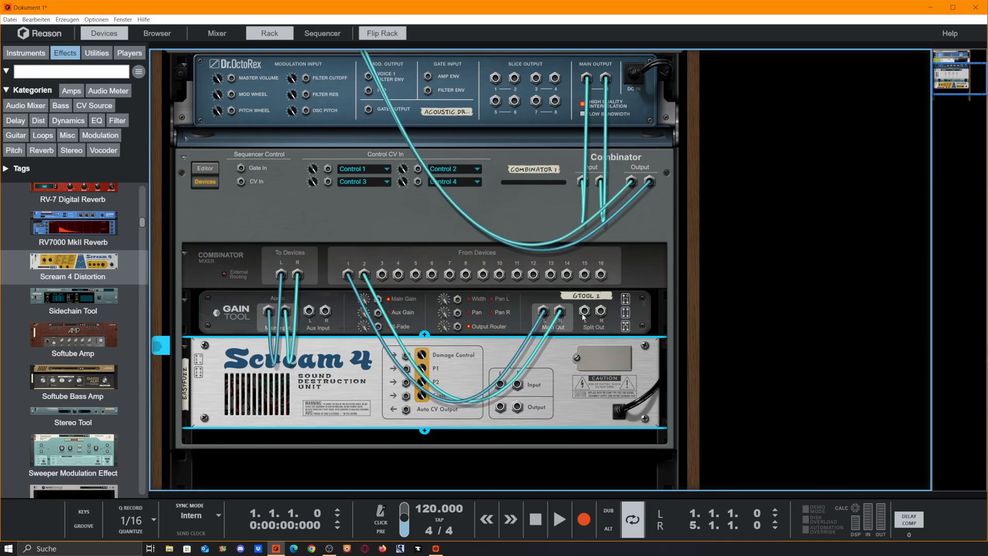
pyautogui.moveTo(497, 397); pyautogui.dragTo(386, 281)
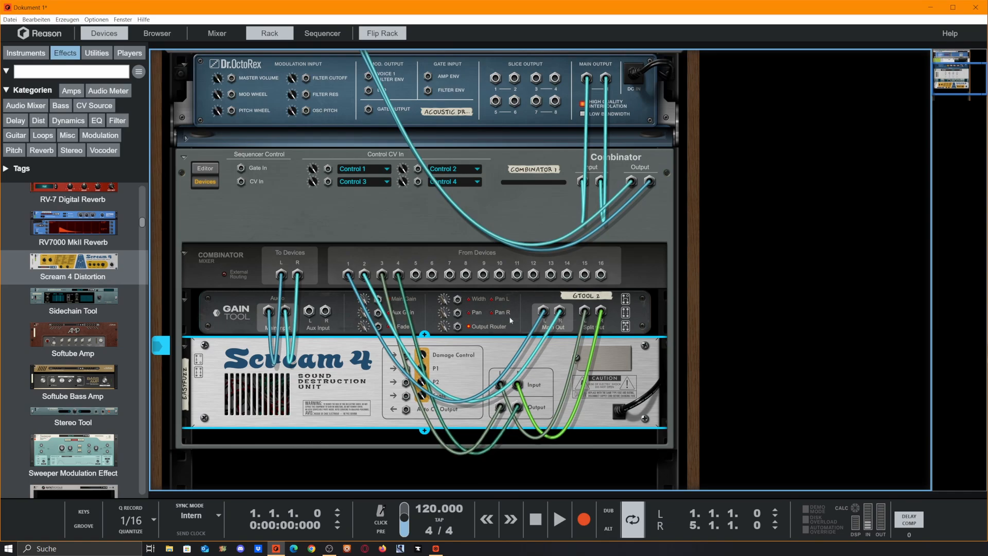
pyautogui.press('Tab')
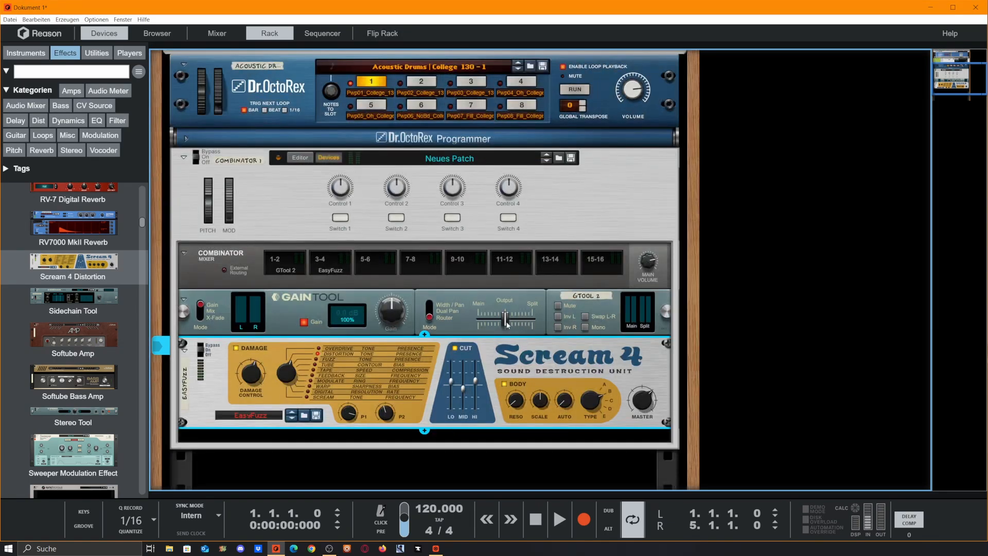
pyautogui.moveTo(507, 323); pyautogui.dragTo(469, 320)
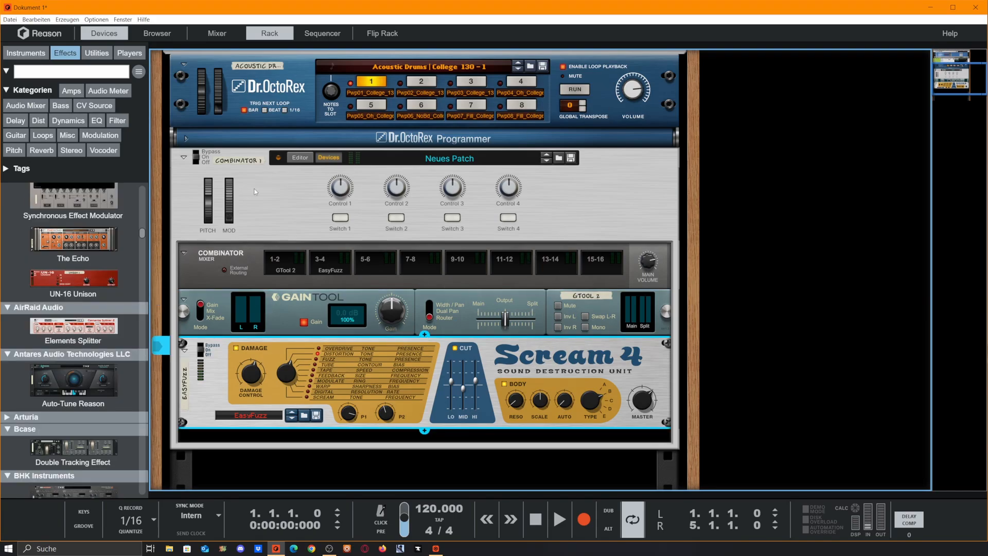
# Step: Open the Combinator's editor in configuration mode and remove all default switches, controls and the pitch and mod wheels from the panel
pyautogui.click(300, 158)
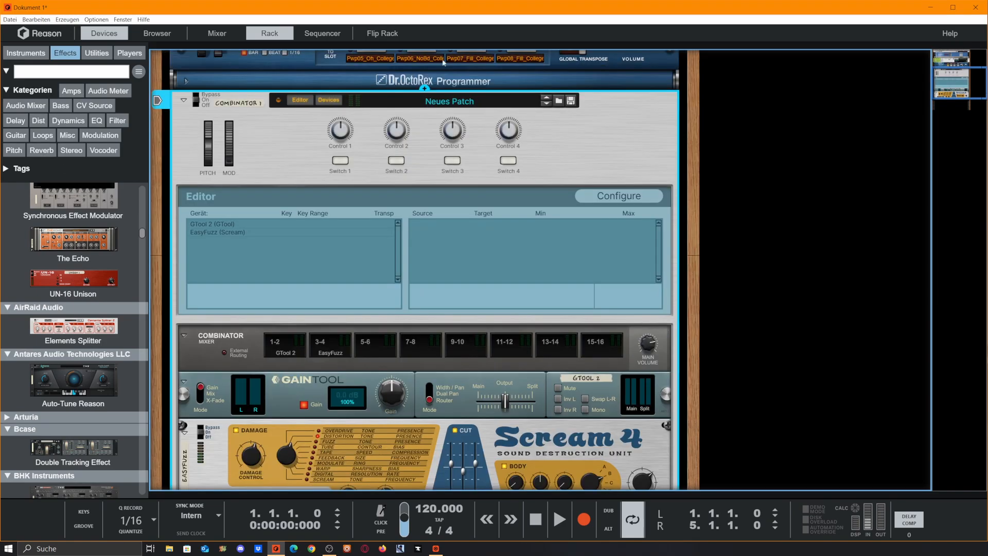
pyautogui.click(616, 197)
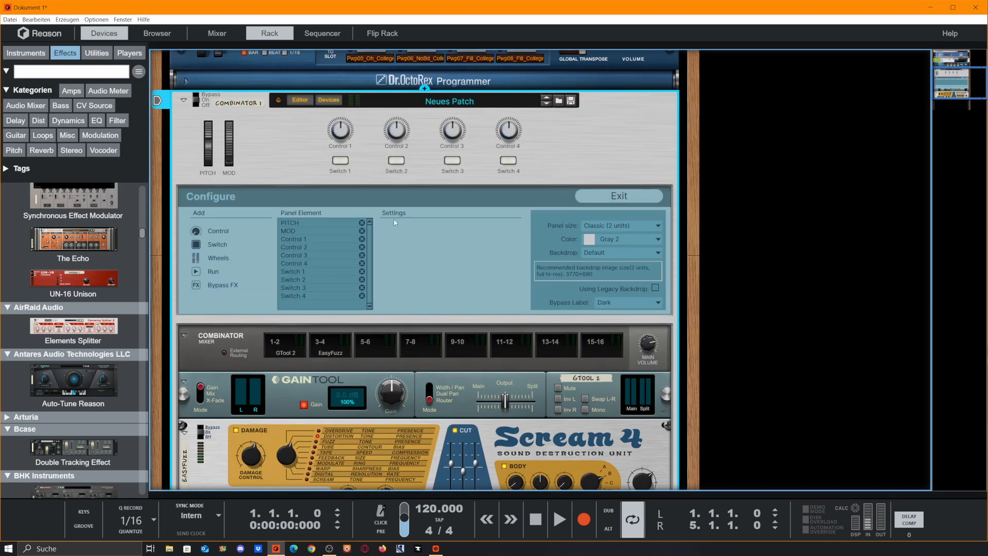
pyautogui.click(362, 296)
pyautogui.click(362, 287)
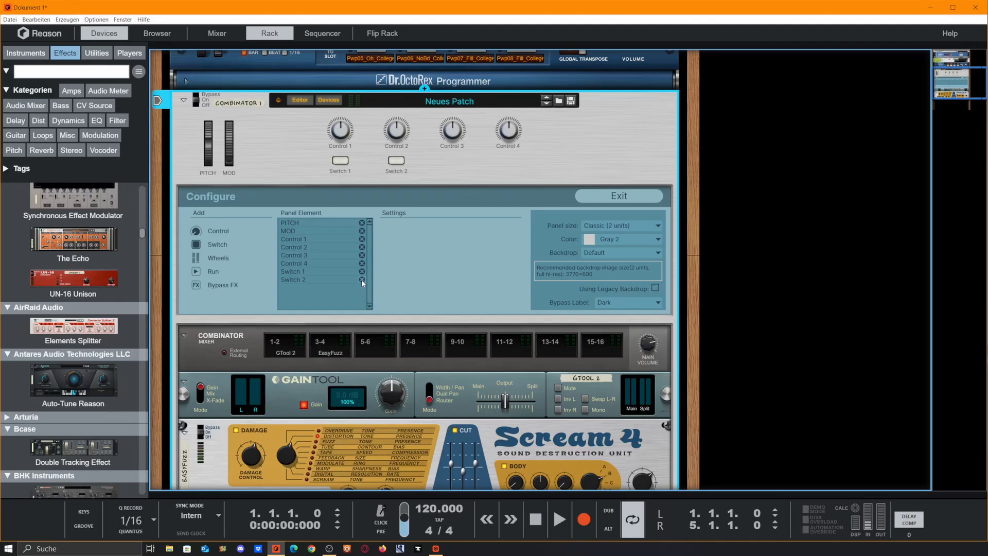
pyautogui.click(362, 279)
pyautogui.click(362, 271)
pyautogui.click(362, 264)
pyautogui.click(362, 255)
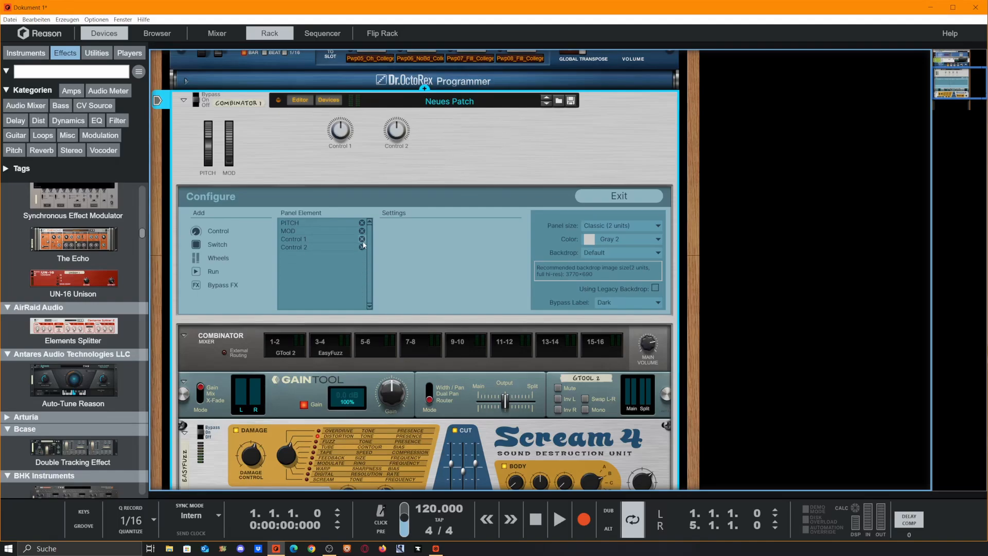
pyautogui.click(362, 247)
pyautogui.click(362, 239)
pyautogui.click(362, 231)
pyautogui.click(361, 222)
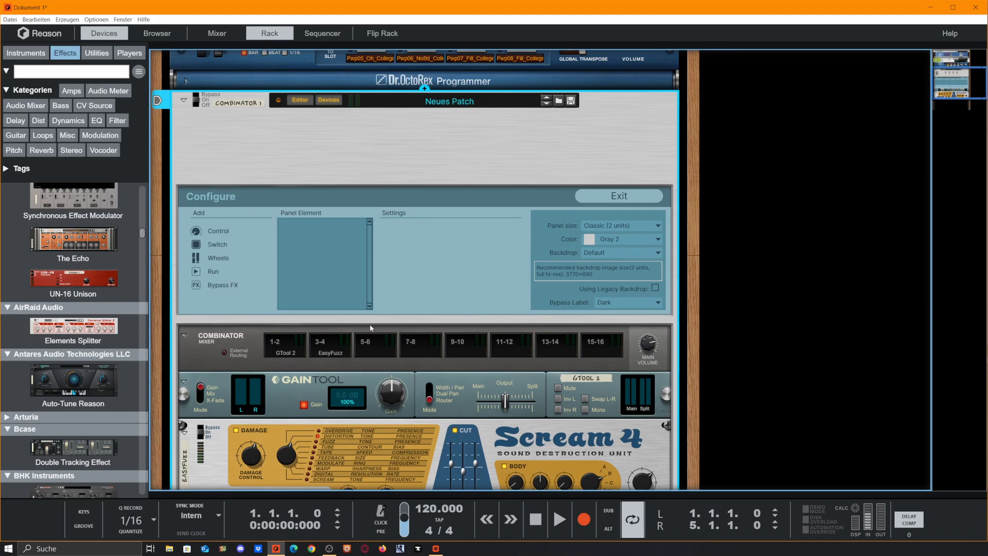
# Step: Fold the Combinator mixer and add three switches to the empty Combinator panel
pyautogui.click(184, 335)
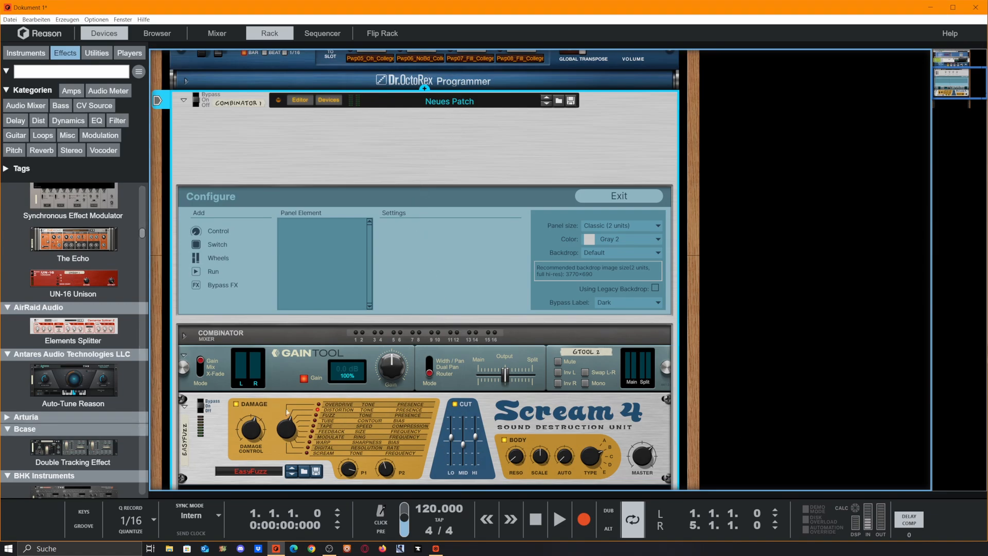
pyautogui.click(197, 243)
pyautogui.click(197, 243)
pyautogui.click(197, 243)
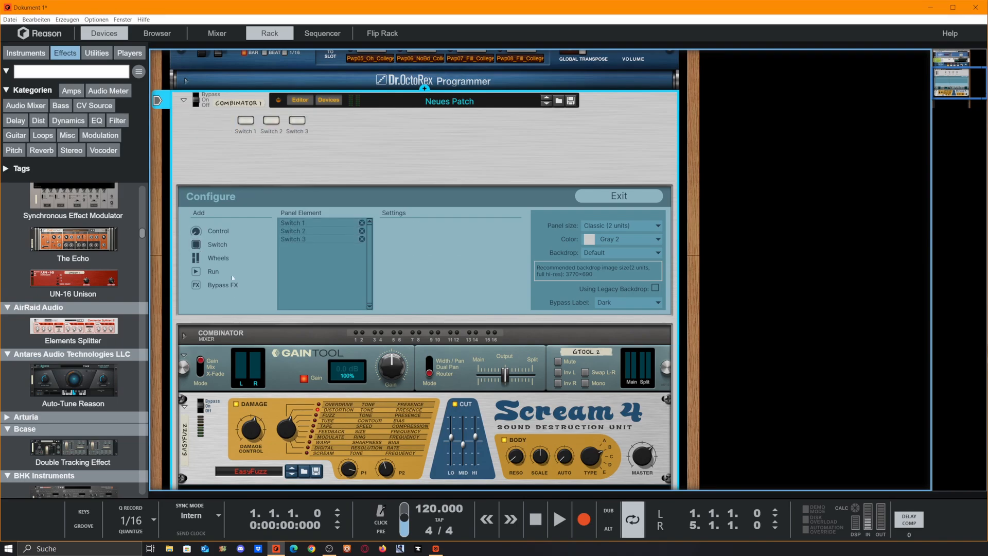
# Step: Add nine rotary controls to the Combinator panel
pyautogui.click(197, 231)
pyautogui.click(197, 231)
pyautogui.click(197, 231)
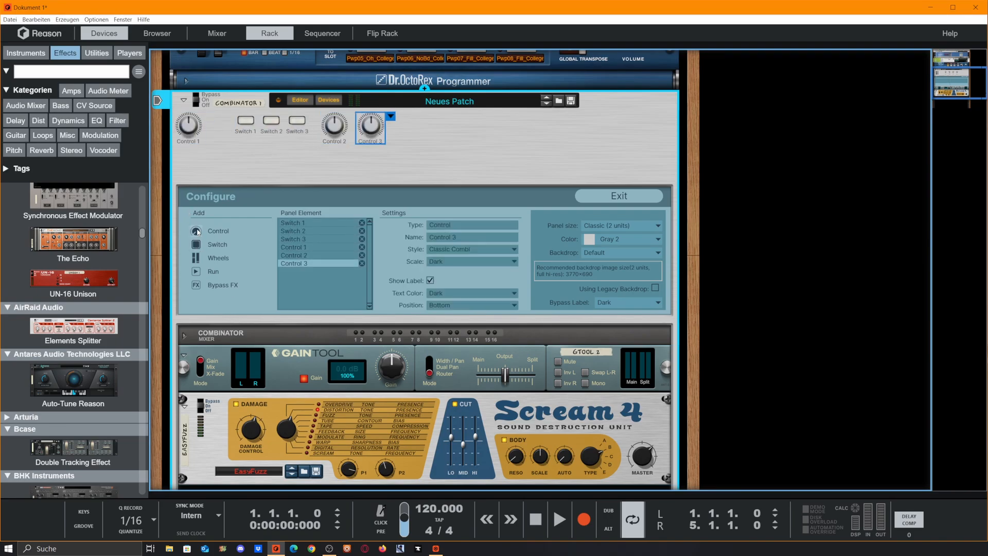
pyautogui.click(198, 231)
pyautogui.click(197, 231)
pyautogui.click(197, 231)
pyautogui.click(197, 231)
pyautogui.click(197, 231)
pyautogui.click(198, 231)
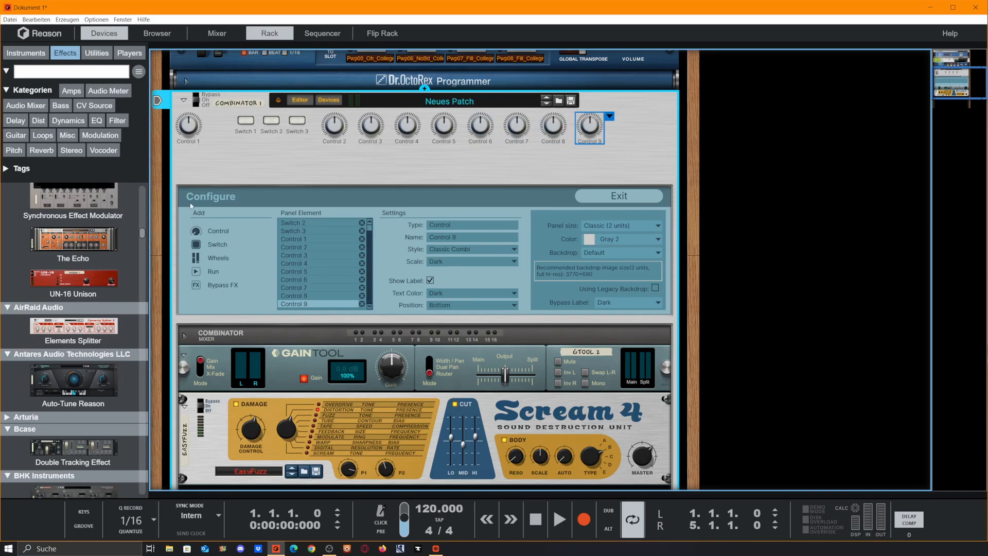
# Step: Rearrange the panel so the three switches stand in front of a single row with Controls 1 to 9
pyautogui.moveTo(190, 133); pyautogui.dragTo(252, 126)
pyautogui.moveTo(302, 151); pyautogui.dragTo(300, 125)
pyautogui.click(325, 163)
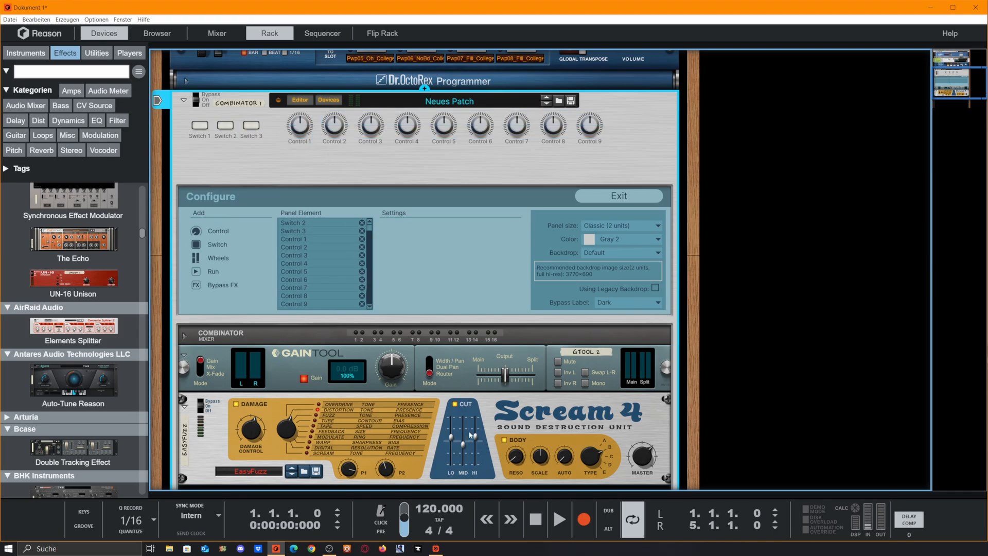
# Step: Add Controls 10, 11 and 12 in a second row and change these three to the Big Black (fader) style
pyautogui.doubleClick(195, 231)
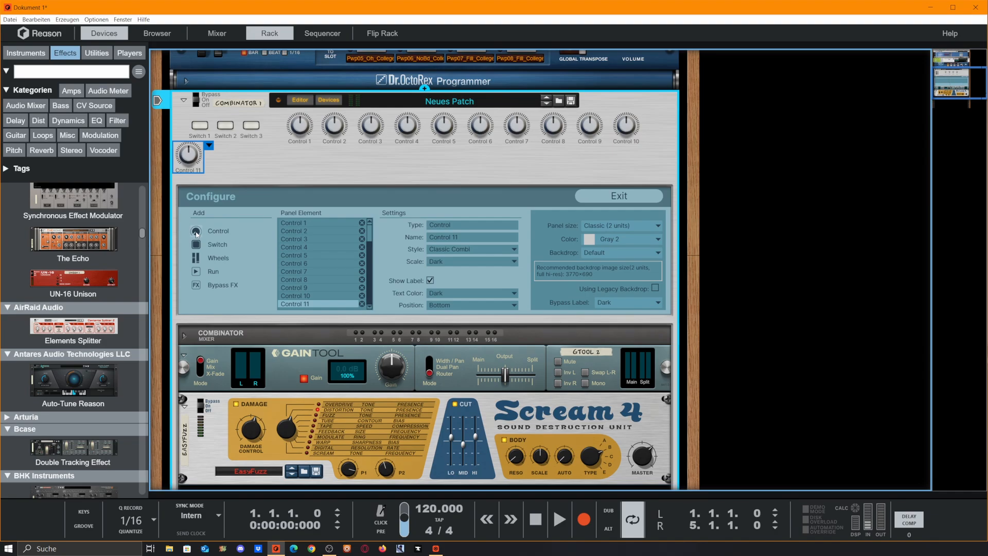
pyautogui.click(196, 231)
pyautogui.moveTo(626, 125); pyautogui.dragTo(227, 154)
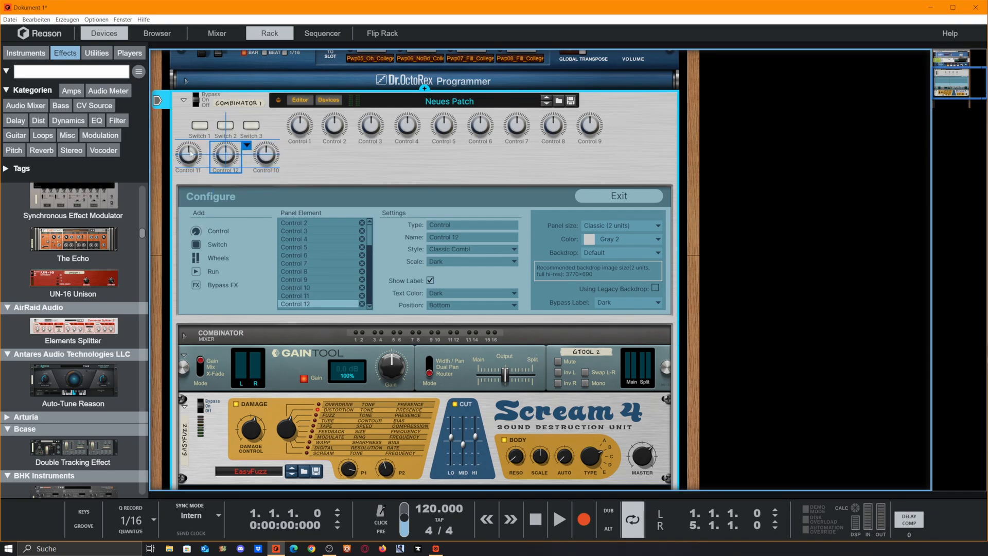
pyautogui.click(189, 154)
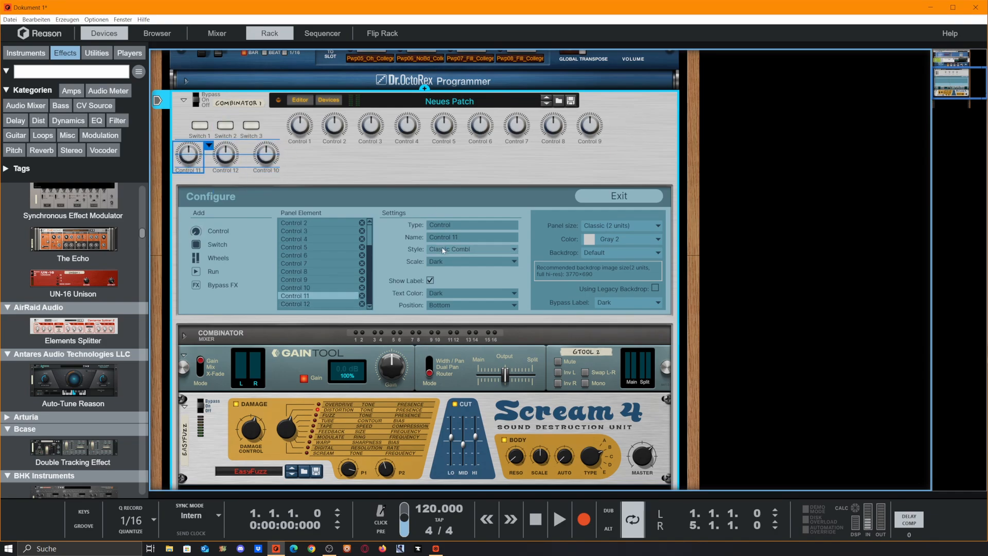
pyautogui.click(453, 249)
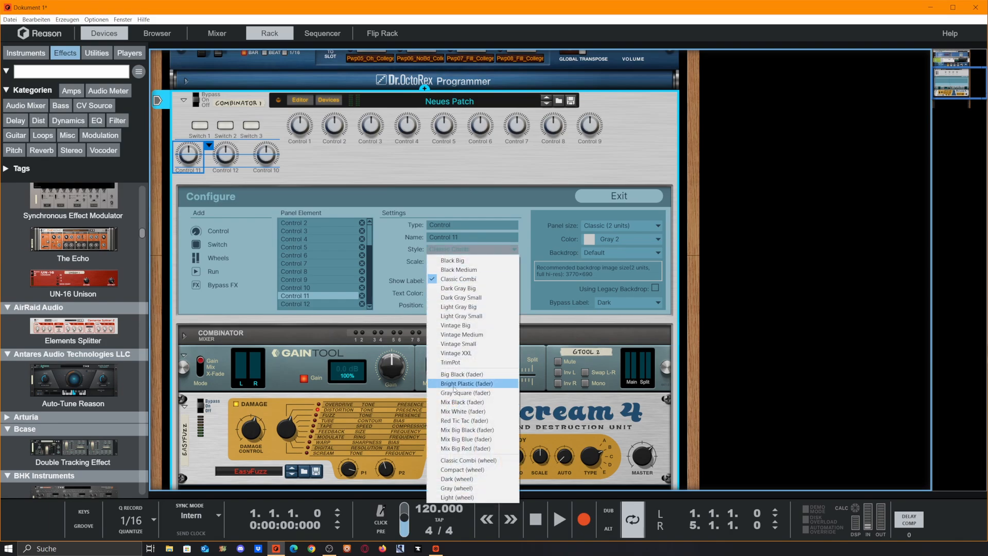
pyautogui.click(455, 374)
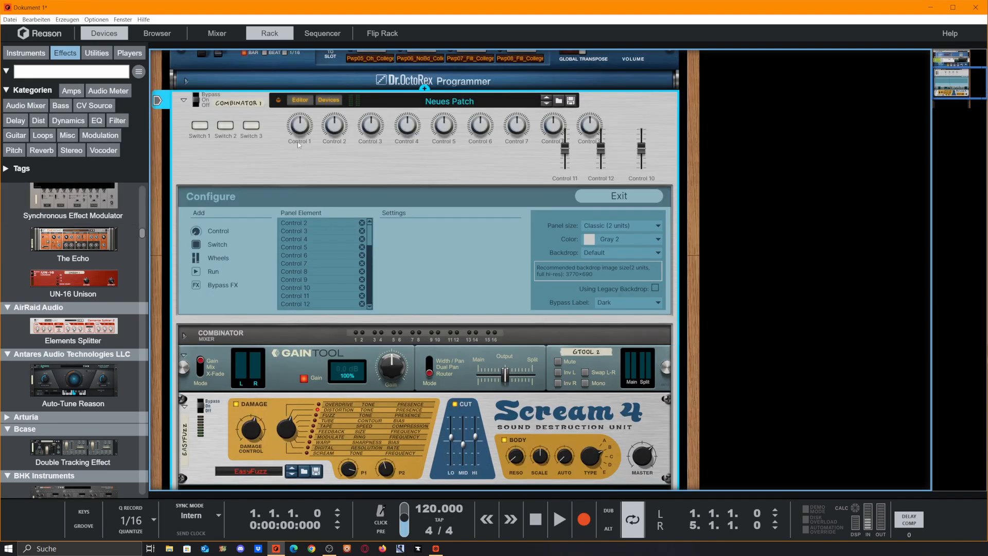
# Step: Rename Control 1 as Damage and Control 2 as Distmode
pyautogui.doubleClick(298, 142)
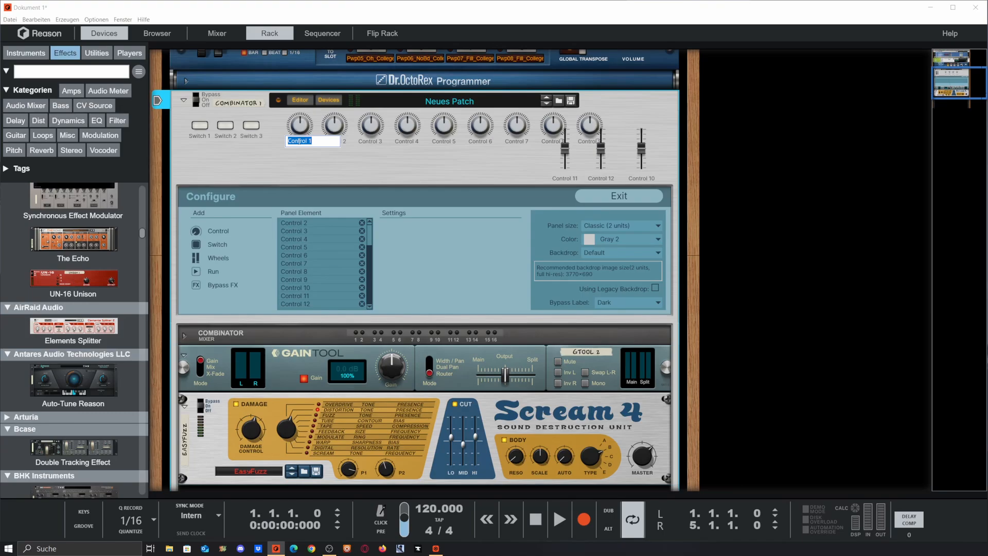
pyautogui.write('Damage')
pyautogui.doubleClick(334, 141)
pyautogui.write('Distmode')
pyautogui.press('Return')
# Step: Rename Control 3 as P1 and Control 4 as P2
pyautogui.doubleClick(371, 142)
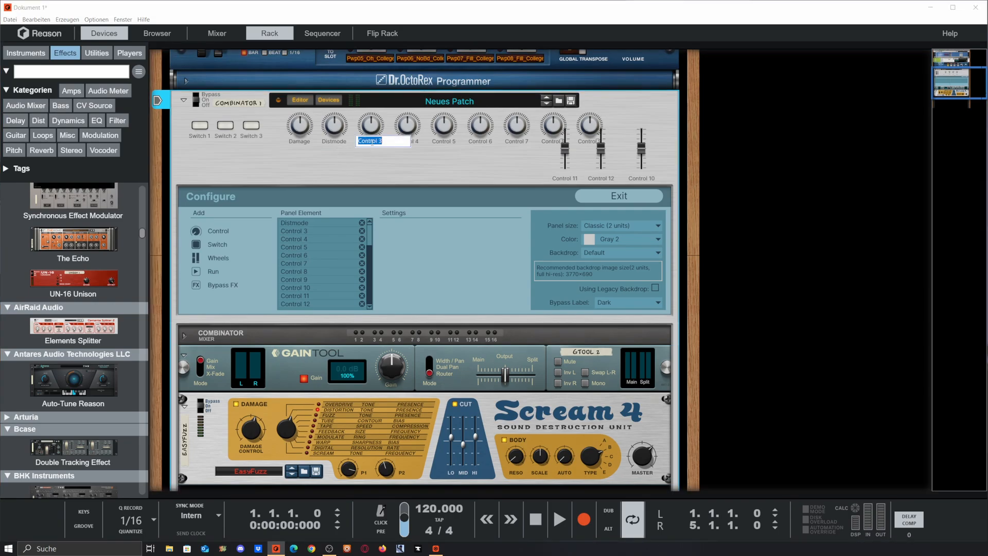
pyautogui.write('P1')
pyautogui.press('Return')
pyautogui.doubleClick(406, 141)
pyautogui.write('P')
pyautogui.write('2')
pyautogui.press('Return')
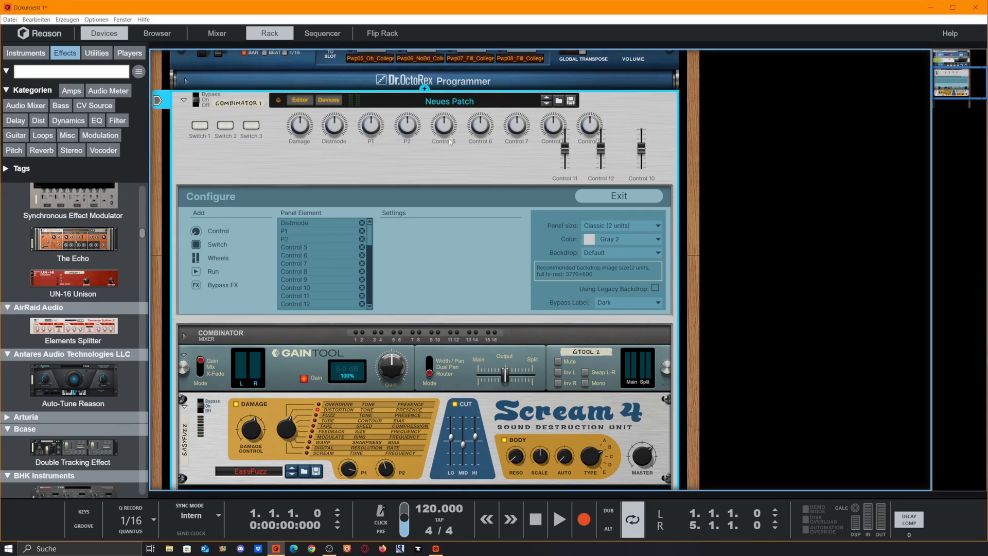
# Step: Rename Controls 5, 6 and 7 as Reso, Scale and Auto
pyautogui.doubleClick(448, 141)
pyautogui.write('Reso')
pyautogui.press('Return')
pyautogui.doubleClick(482, 143)
pyautogui.write('Scale')
pyautogui.press('Return')
pyautogui.doubleClick(508, 142)
pyautogui.write('Auto')
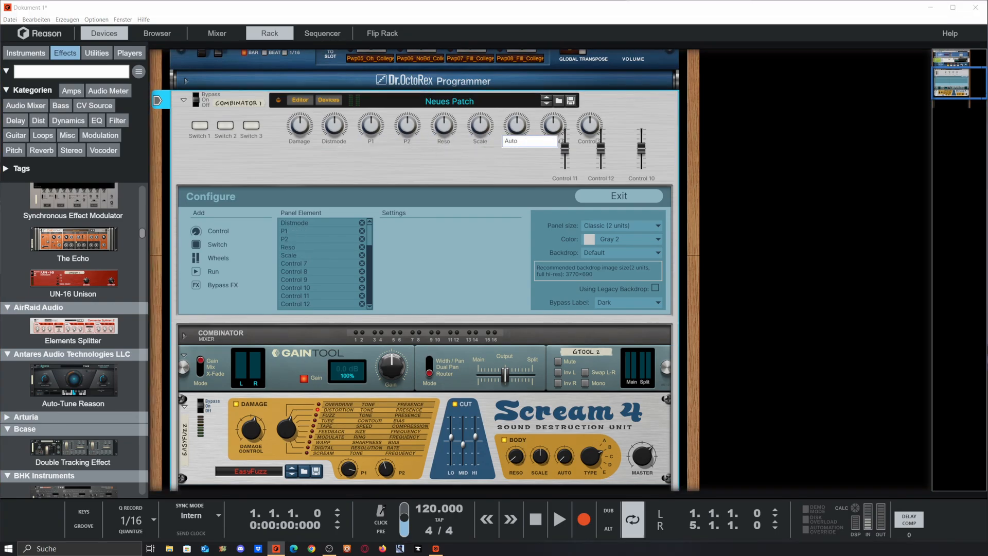
pyautogui.press('Return')
# Step: Move Control 8 below the knob row, under P1 and P2, and rename it Type
pyautogui.click(557, 142)
pyautogui.moveTo(550, 124); pyautogui.dragTo(388, 155)
pyautogui.doubleClick(391, 172)
pyautogui.write('Type')
pyautogui.press('Return')
# Step: Move Control 9 next to the Type knob and rename it Volume
pyautogui.moveTo(589, 125); pyautogui.dragTo(438, 154)
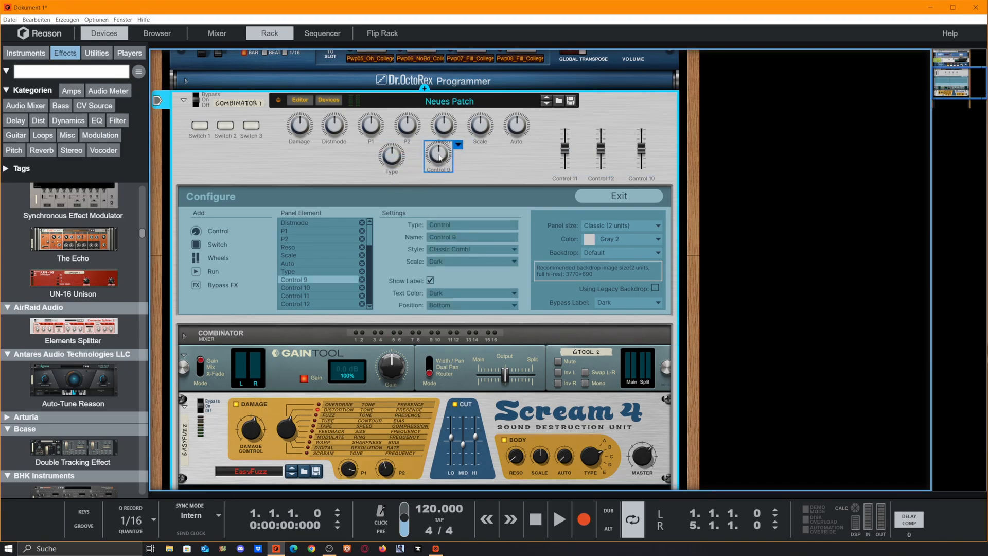
pyautogui.doubleClick(438, 172)
pyautogui.write('V')
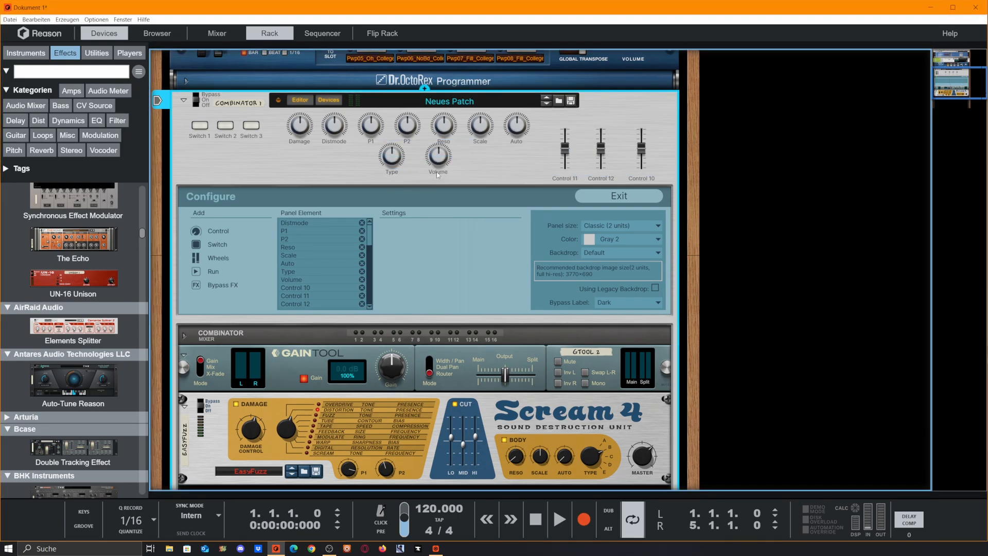
pyautogui.press('Return')
# Step: Move the Damage, Distmode, P1 and P2 knobs together below Switch 1, and shift Switches 2 and 3 past the P2 knob
pyautogui.moveTo(278, 125); pyautogui.dragTo(419, 145)
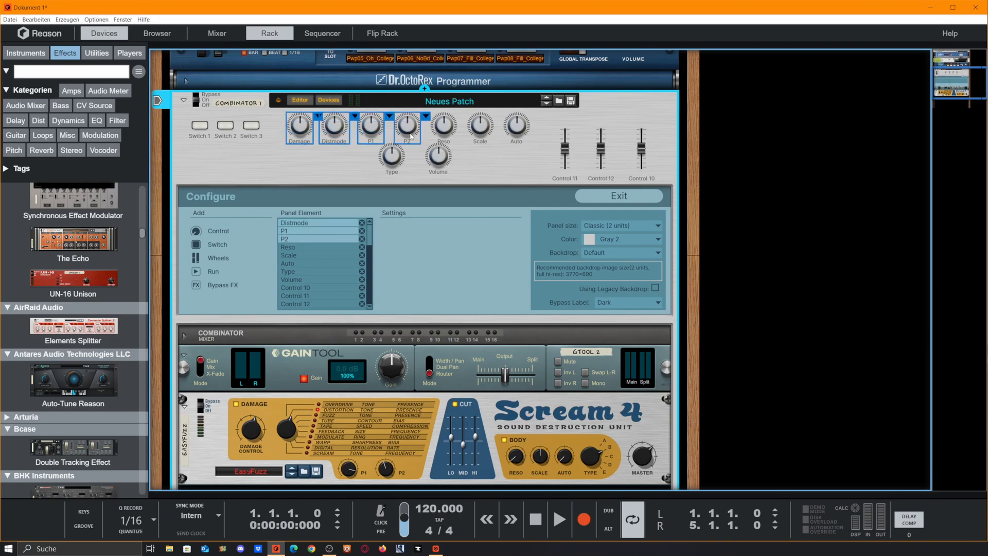
pyautogui.moveTo(297, 132); pyautogui.dragTo(218, 163)
pyautogui.click(347, 125)
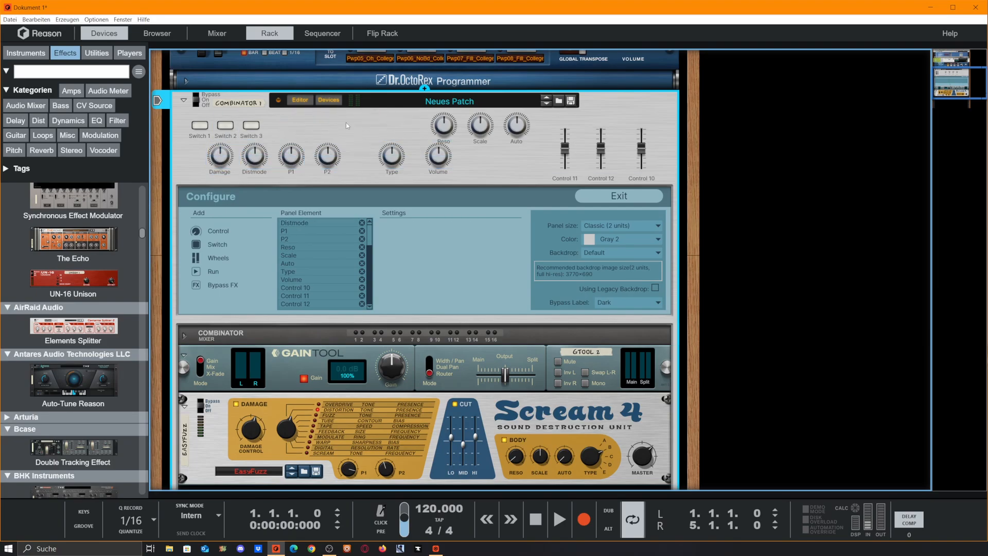
pyautogui.moveTo(235, 130); pyautogui.dragTo(360, 129)
pyautogui.click(361, 165)
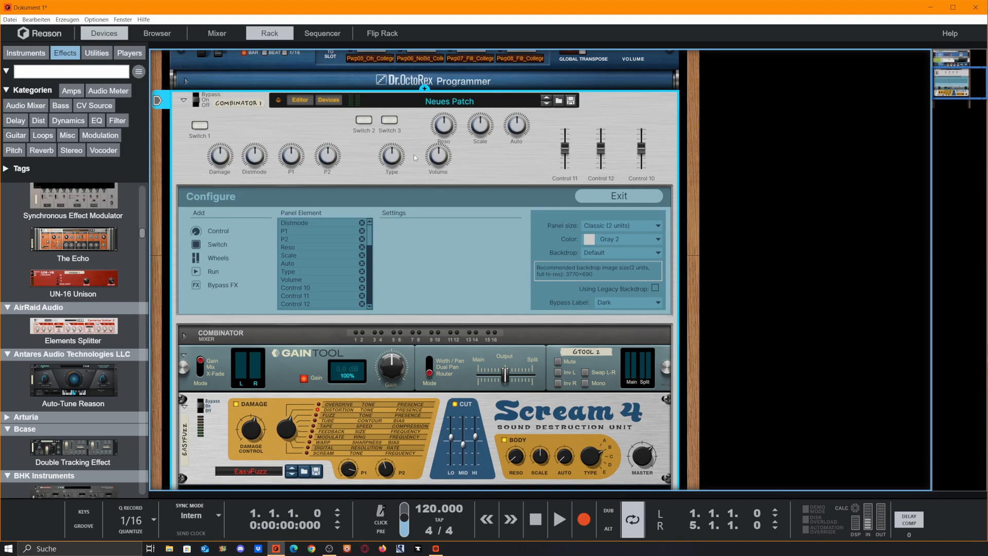
# Step: Place the three faders beside the P2 knob and shift the Reso, Scale, Auto, Type and Volume knobs further right as a group
pyautogui.moveTo(391, 122); pyautogui.dragTo(387, 161)
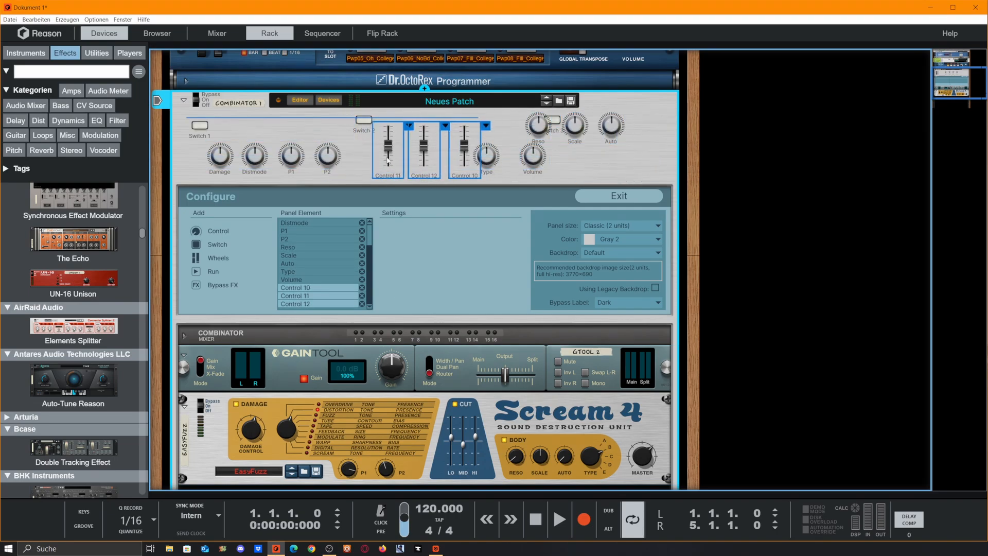
pyautogui.click(582, 169)
pyautogui.moveTo(496, 134); pyautogui.dragTo(677, 159)
pyautogui.moveTo(486, 160); pyautogui.dragTo(507, 162)
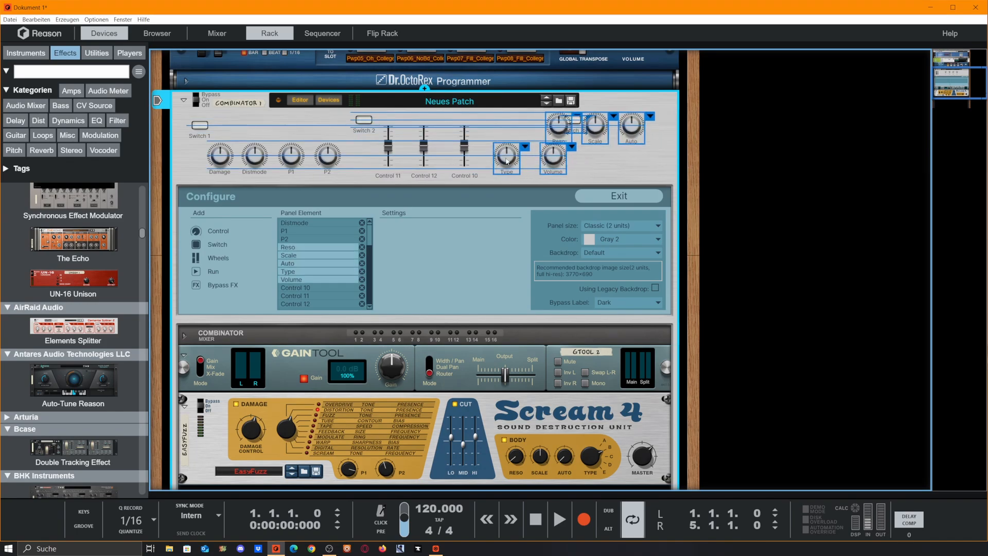
pyautogui.click(529, 166)
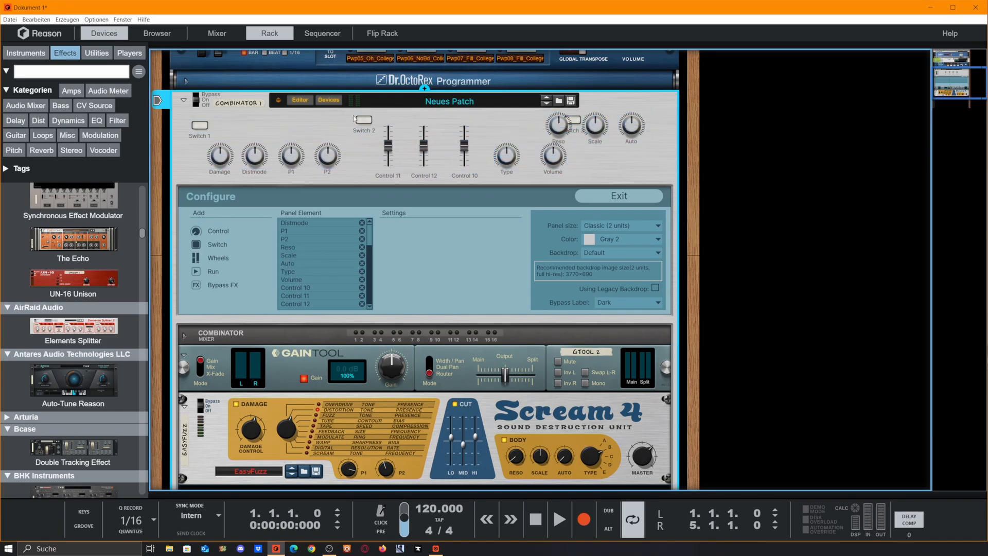
# Step: Align Switch 2 with Switch 1 and nudge both switches slightly upward on the panel
pyautogui.moveTo(370, 124); pyautogui.dragTo(355, 129)
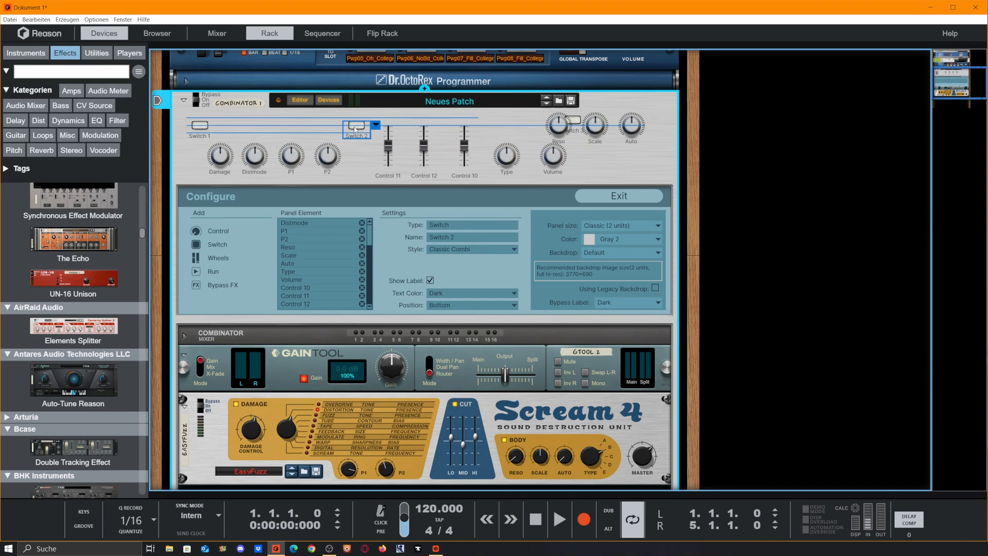
pyautogui.moveTo(355, 129); pyautogui.dragTo(189, 122)
pyautogui.keyDown('ctrl'); pyautogui.click(396, 150); pyautogui.keyUp('ctrl')
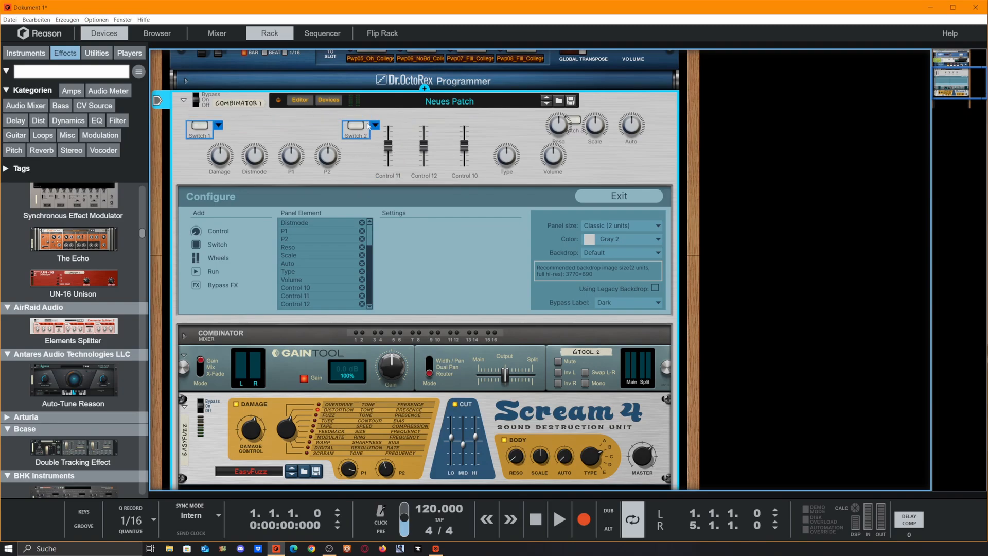
pyautogui.press('Up')
pyautogui.press('Up')
pyautogui.press('Up')
pyautogui.press('Up')
pyautogui.press('Up')
pyautogui.press('Up')
pyautogui.press('Up')
pyautogui.press('Up')
pyautogui.press('Up')
pyautogui.press('Up')
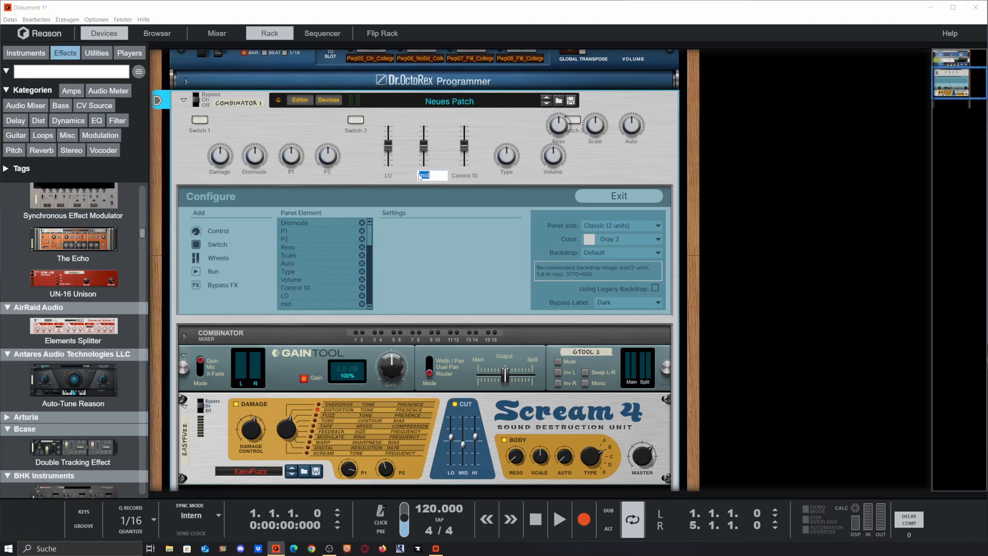
# Step: Set the LO, MID and HI faders closer together and line up Reso, Scale, Auto, Type and Volume in one row beside them
pyautogui.moveTo(425, 161)
pyautogui.mouseDown()
pyautogui.moveTo(410, 162)
pyautogui.moveTo(430, 160)
pyautogui.mouseUp()
pyautogui.click(542, 168)
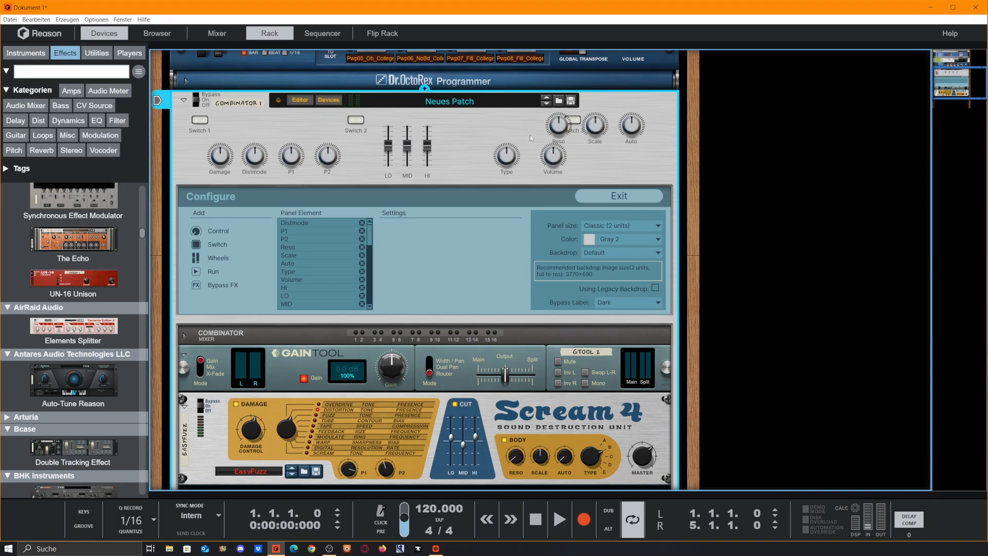
pyautogui.moveTo(559, 130); pyautogui.dragTo(578, 156)
pyautogui.moveTo(634, 133); pyautogui.dragTo(542, 162)
pyautogui.moveTo(630, 159); pyautogui.dragTo(580, 160)
pyautogui.click(653, 159)
pyautogui.moveTo(653, 159); pyautogui.dragTo(622, 160)
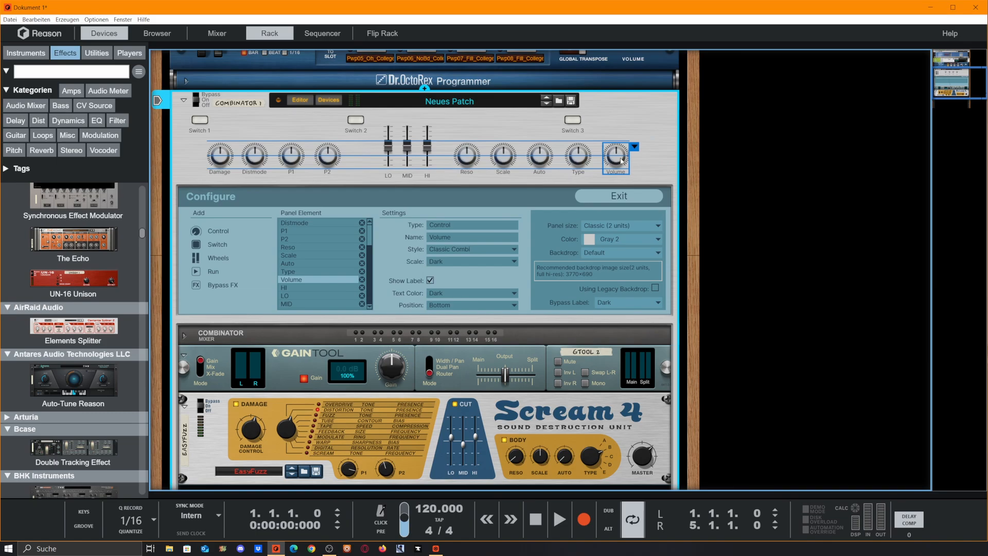
# Step: Change Switch 2 to the Small Red style and rename it CUT
pyautogui.click(355, 120)
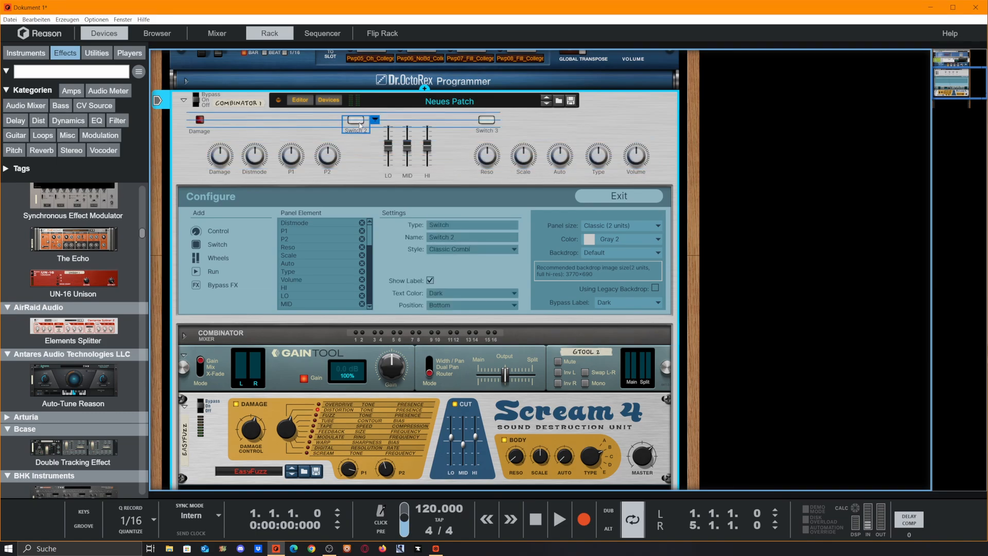
pyautogui.click(471, 249)
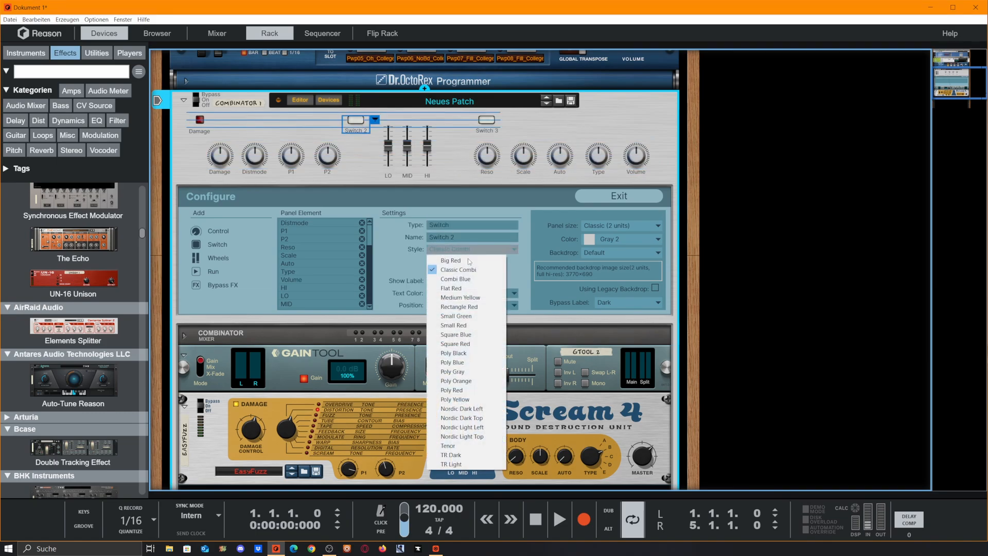
pyautogui.click(471, 325)
pyautogui.doubleClick(363, 131)
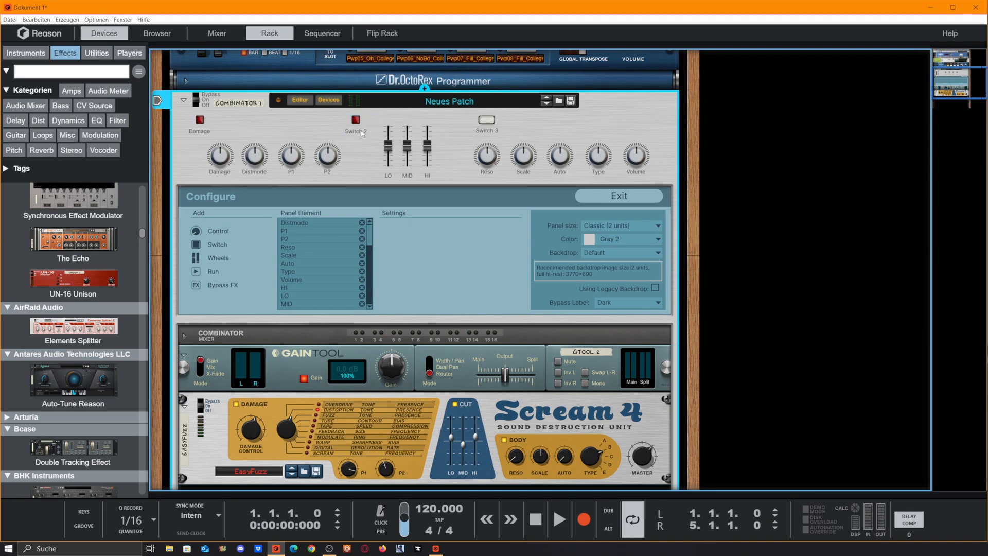
pyautogui.write('CUT')
pyautogui.press('Return')
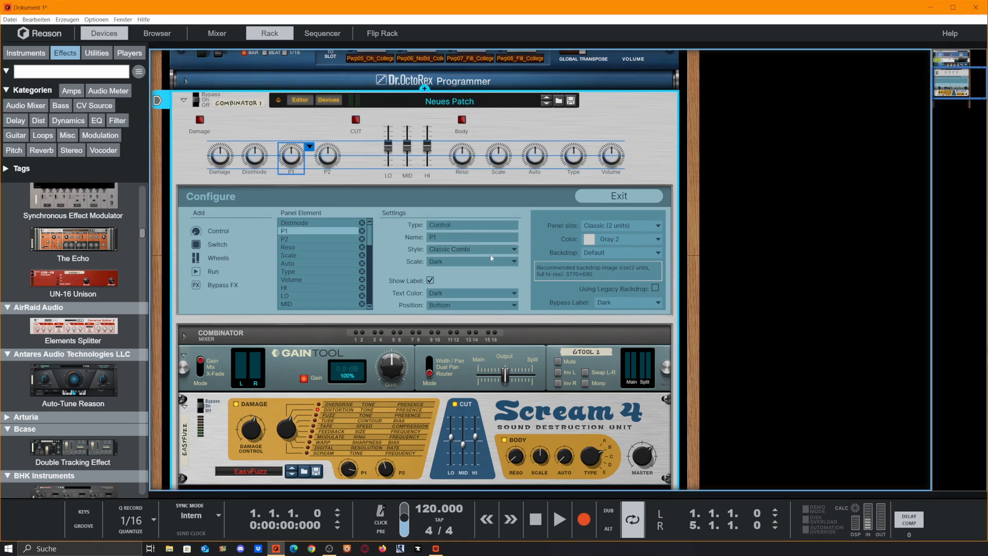
# Step: Change the P1 and P2 knobs to the Vintage Small style
pyautogui.click(489, 250)
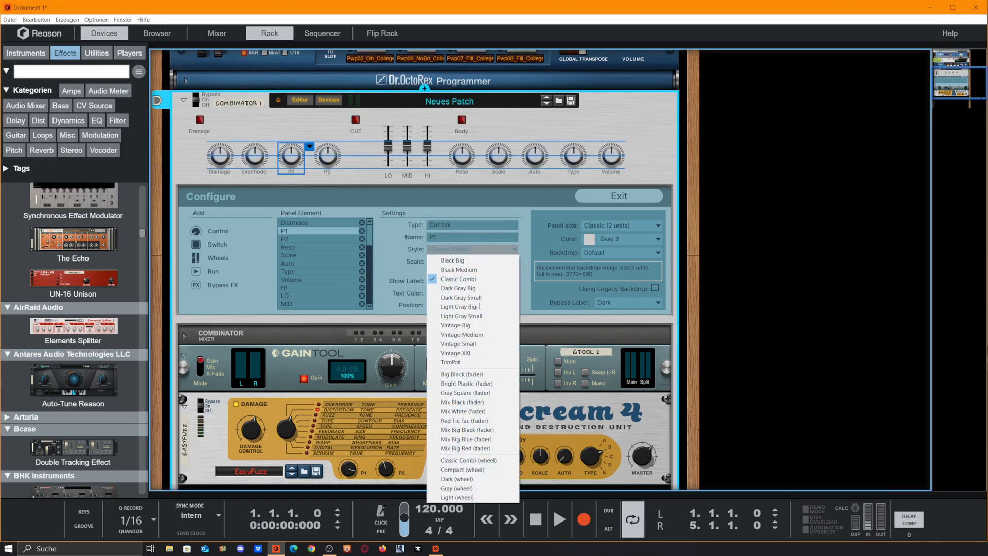
pyautogui.click(467, 344)
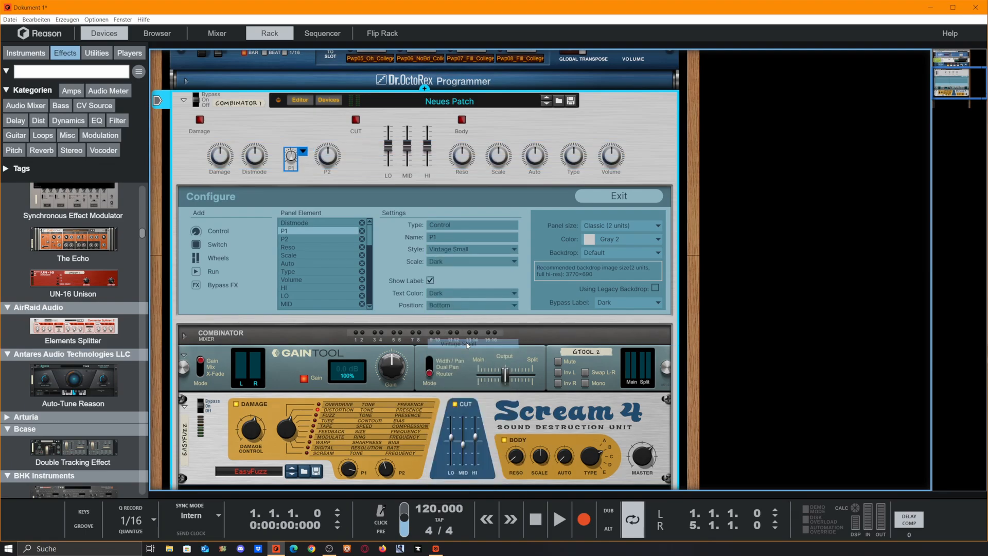
pyautogui.click(333, 164)
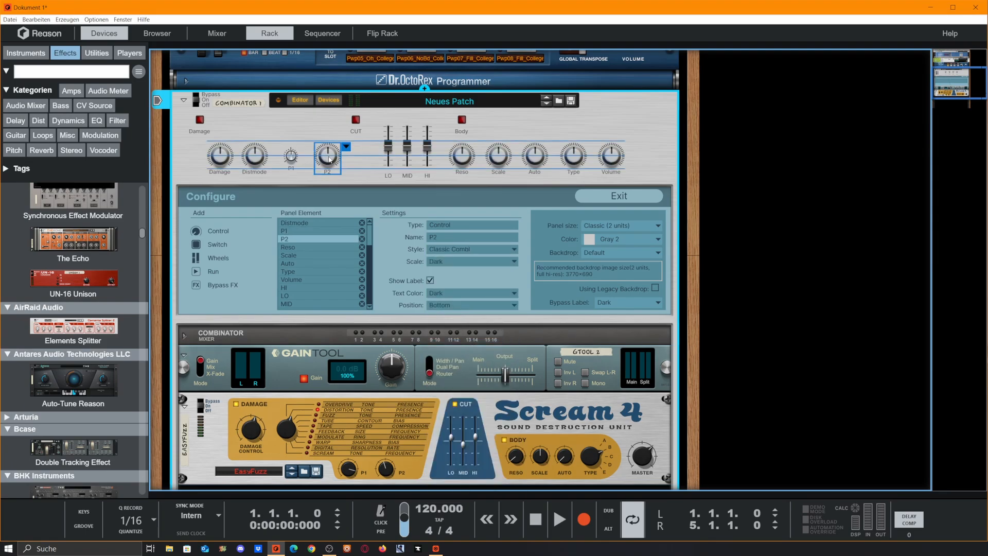
pyautogui.click(478, 249)
pyautogui.click(466, 344)
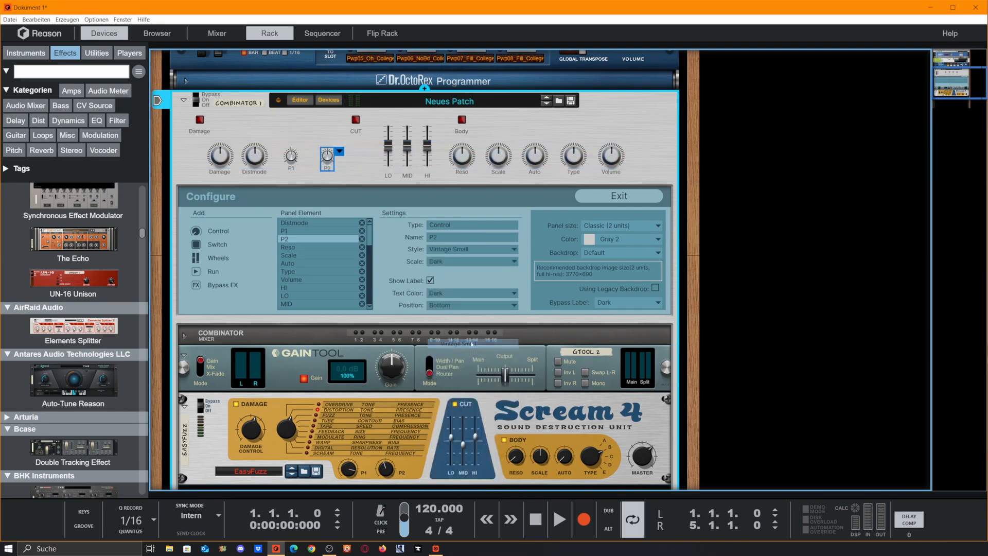
# Step: Raise the Damage and Distmode knobs on the panel and place P1 and P2 close together beneath them
pyautogui.click(291, 148)
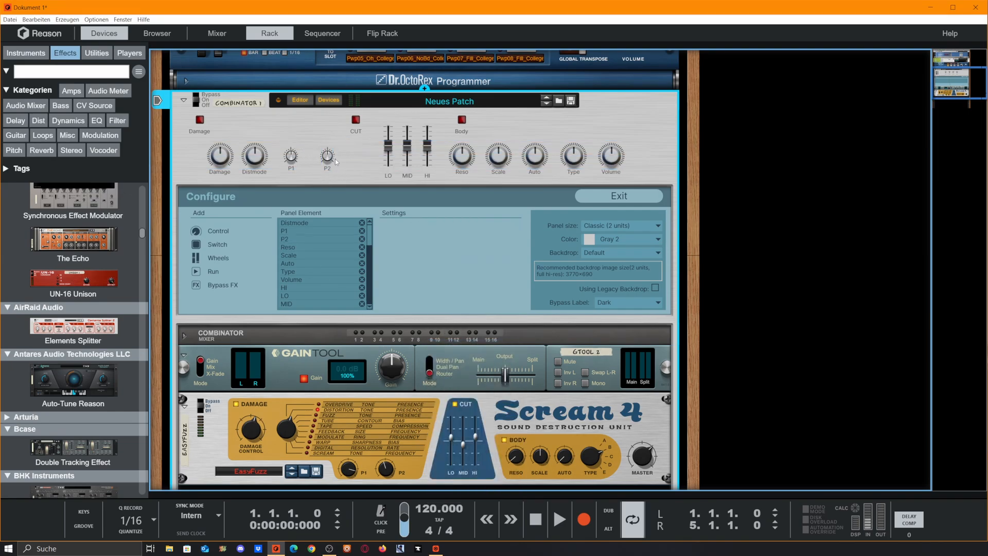
pyautogui.moveTo(327, 160); pyautogui.dragTo(319, 161)
pyautogui.moveTo(267, 127); pyautogui.dragTo(297, 130)
pyautogui.click(290, 166)
pyautogui.click(276, 149)
pyautogui.click(256, 168)
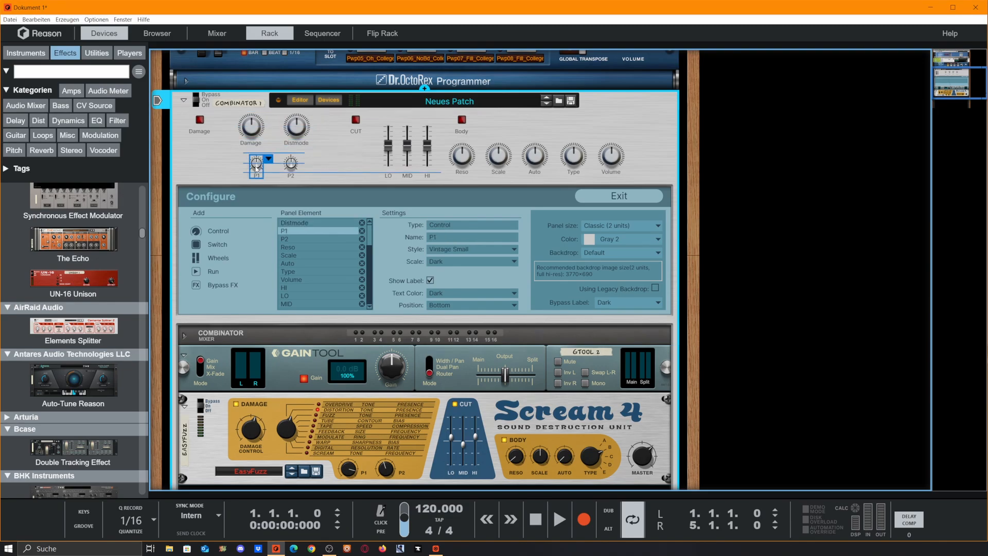
pyautogui.moveTo(256, 169); pyautogui.dragTo(259, 168)
pyautogui.moveTo(291, 167); pyautogui.dragTo(289, 168)
# Step: Shift the CUT switch with its faders, the Damage knob group and the Body switch further left on the panel
pyautogui.click(315, 149)
pyautogui.moveTo(321, 110); pyautogui.dragTo(416, 154)
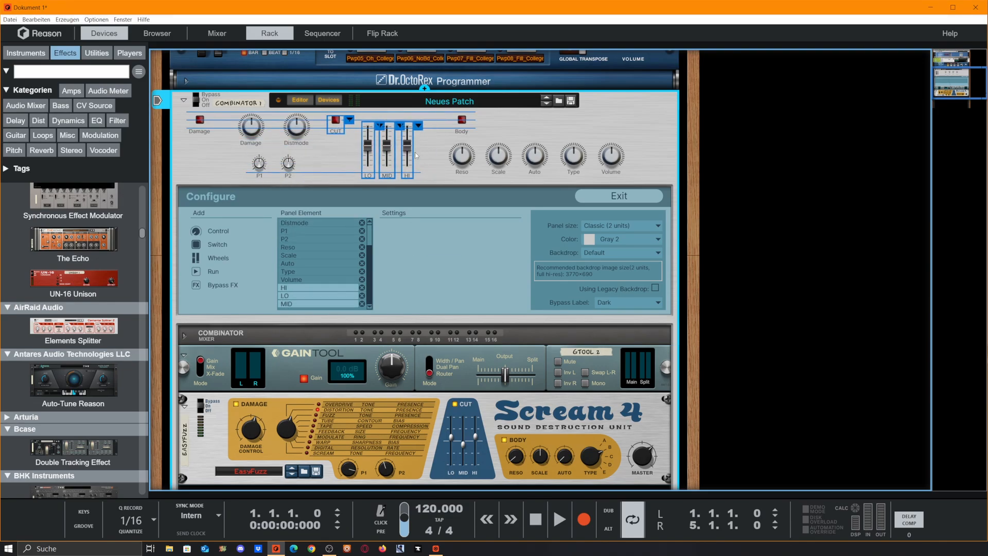
pyautogui.moveTo(227, 112); pyautogui.dragTo(283, 165)
pyautogui.click(300, 148)
pyautogui.moveTo(462, 122); pyautogui.dragTo(438, 120)
pyautogui.click(431, 147)
# Step: Change the Reso, Scale and Auto knobs to the Vintage Small style
pyautogui.click(462, 155)
pyautogui.click(472, 249)
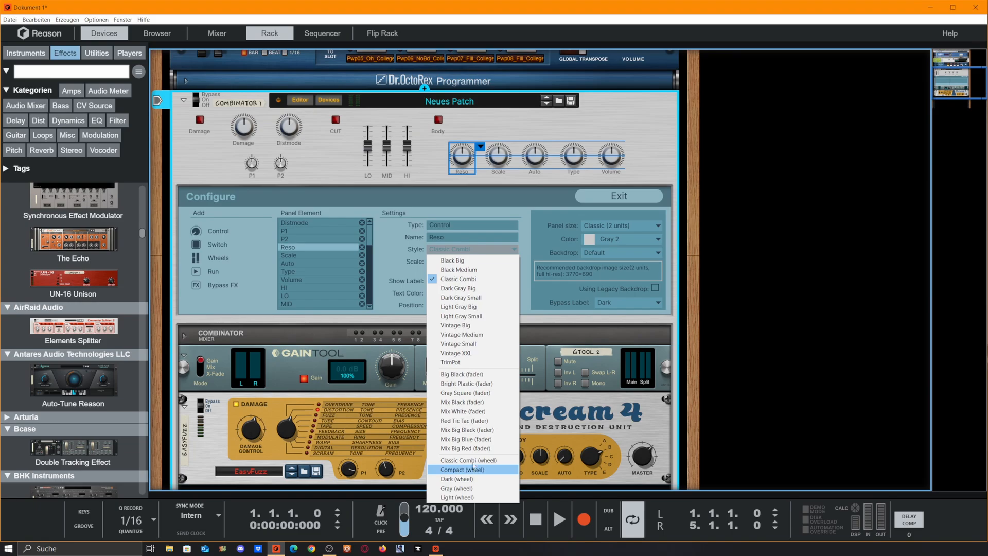
pyautogui.click(471, 345)
pyautogui.click(498, 156)
pyautogui.click(472, 249)
pyautogui.click(458, 344)
pyautogui.click(534, 156)
pyautogui.click(472, 249)
pyautogui.click(458, 344)
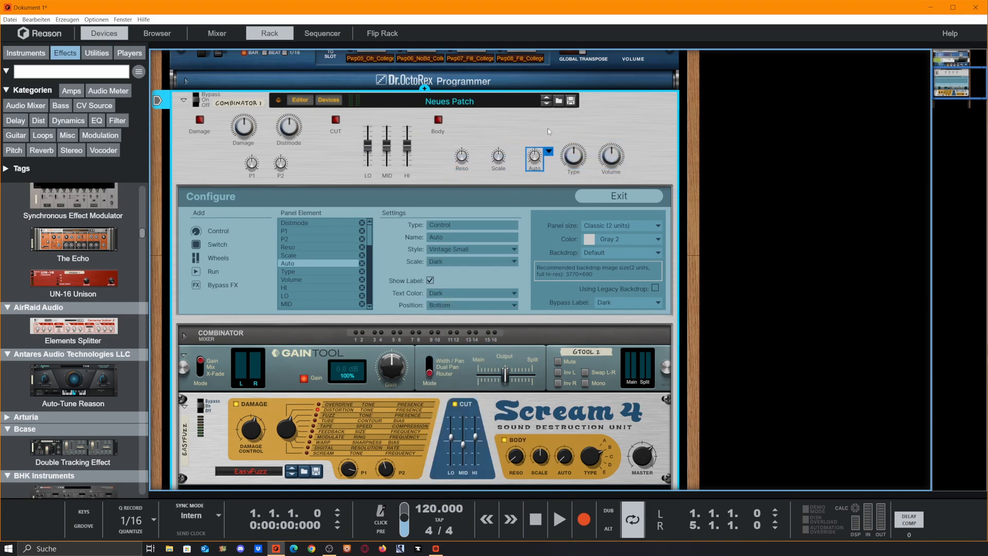
# Step: Set the Reso, Scale and Auto knobs closer together in one row
pyautogui.click(549, 132)
pyautogui.moveTo(498, 156); pyautogui.dragTo(462, 157)
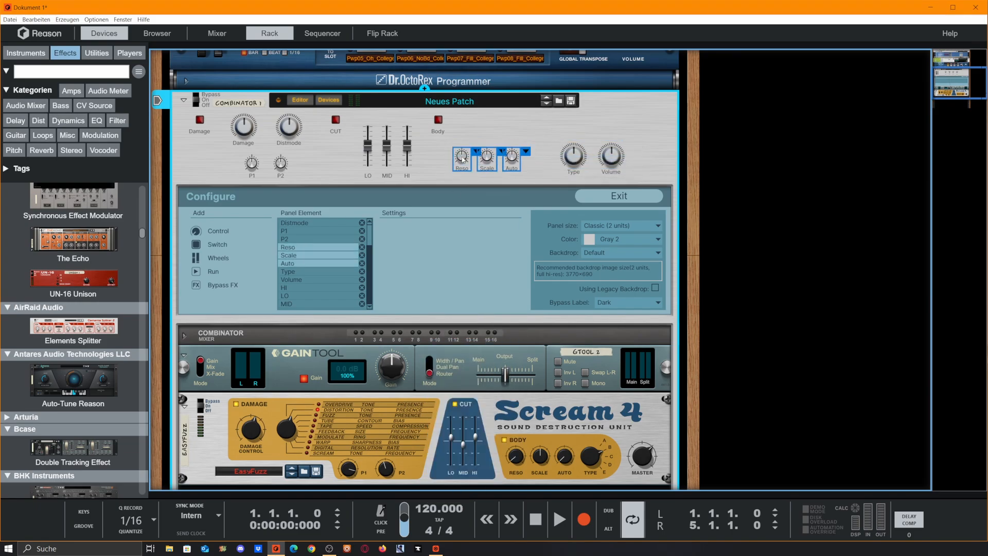
pyautogui.click(476, 152)
pyautogui.click(486, 159)
pyautogui.click(245, 127)
pyautogui.click(328, 151)
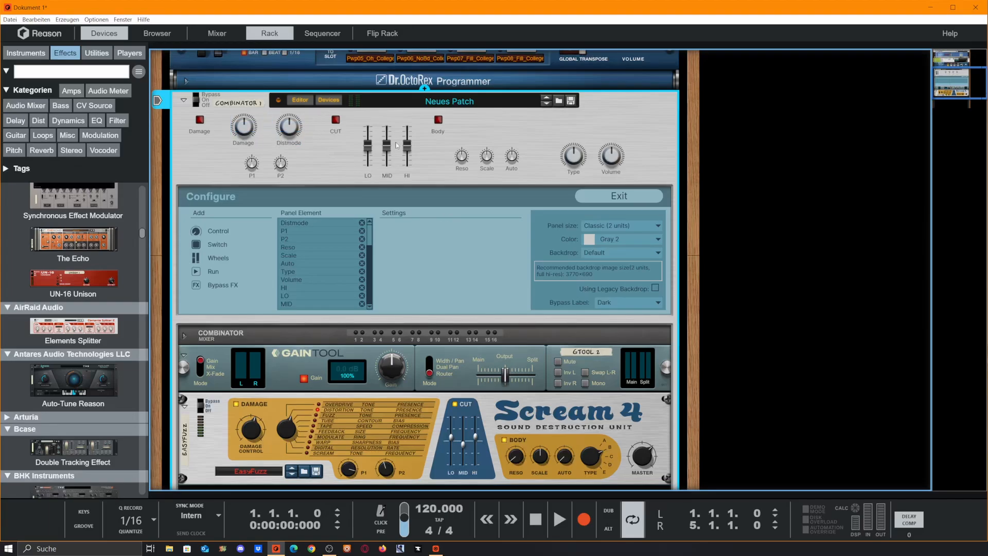
# Step: Move Type and Volume up beside the Body switch and cluster Reso, Scale and Auto beneath them, with Scale raised in the middle
pyautogui.moveTo(575, 157); pyautogui.dragTo(463, 129)
pyautogui.moveTo(612, 156); pyautogui.dragTo(513, 127)
pyautogui.moveTo(571, 175); pyautogui.dragTo(473, 128)
pyautogui.moveTo(473, 127); pyautogui.dragTo(517, 157)
pyautogui.click(565, 149)
pyautogui.moveTo(469, 157); pyautogui.dragTo(472, 157)
pyautogui.moveTo(558, 176); pyautogui.dragTo(463, 128)
pyautogui.moveTo(466, 131); pyautogui.dragTo(507, 145)
pyautogui.click(505, 134)
pyautogui.click(559, 138)
pyautogui.click(562, 177)
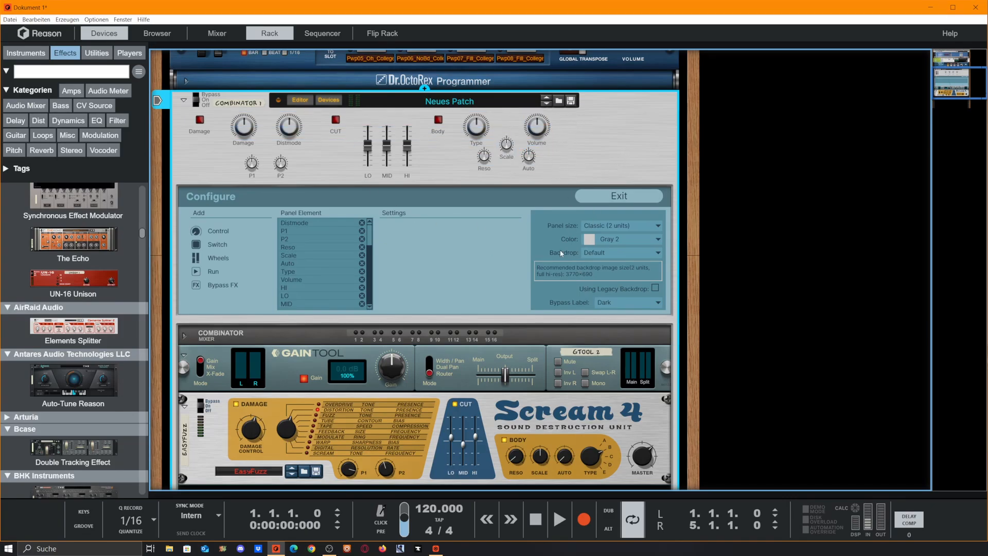
# Step: Add a Vintage XXL control at the panel's right end, beyond the Volume knob, and name it DRY/WET
pyautogui.click(195, 232)
pyautogui.moveTo(575, 125); pyautogui.dragTo(638, 164)
pyautogui.click(471, 249)
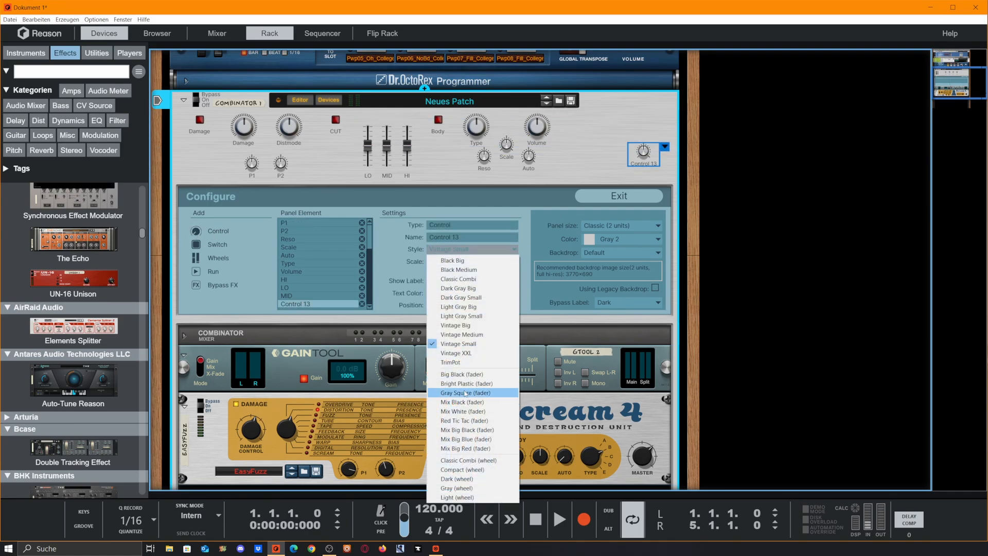
pyautogui.click(469, 353)
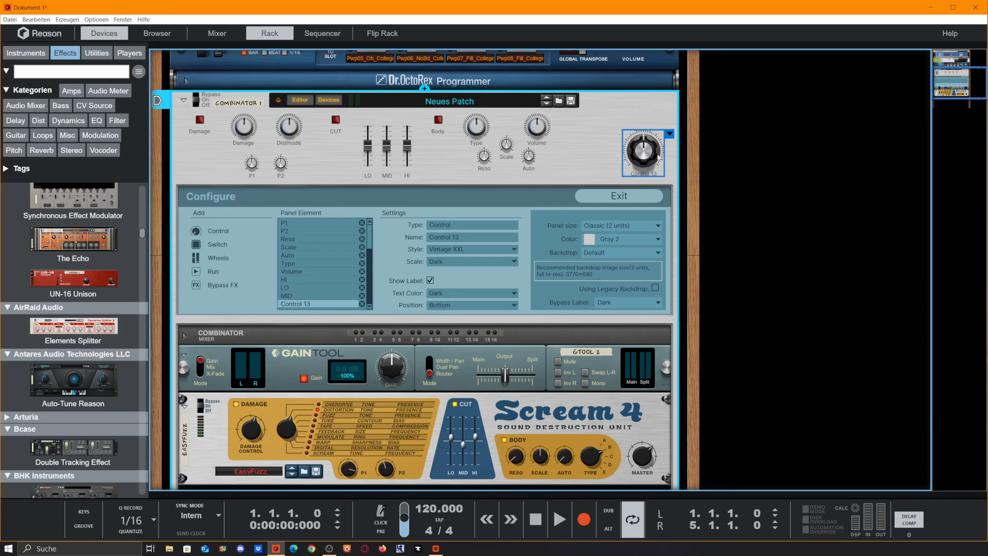
pyautogui.moveTo(642, 152); pyautogui.dragTo(612, 136)
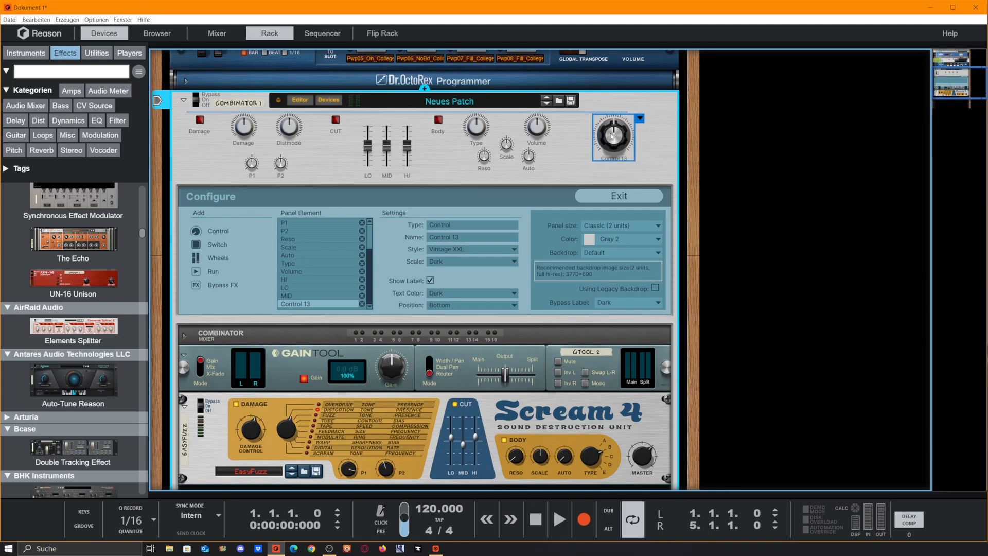
pyautogui.doubleClick(621, 159)
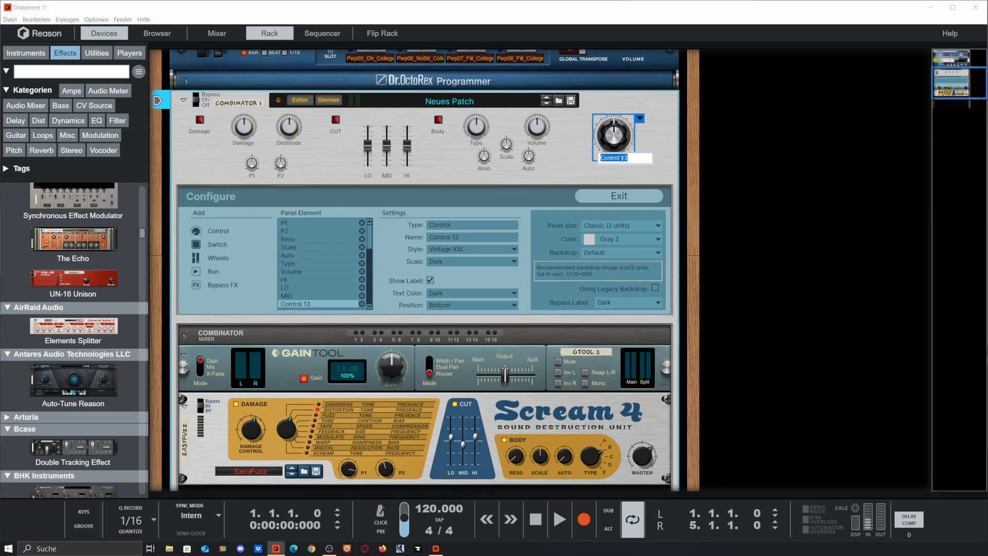
pyautogui.write('DRY/WET')
pyautogui.press('Return')
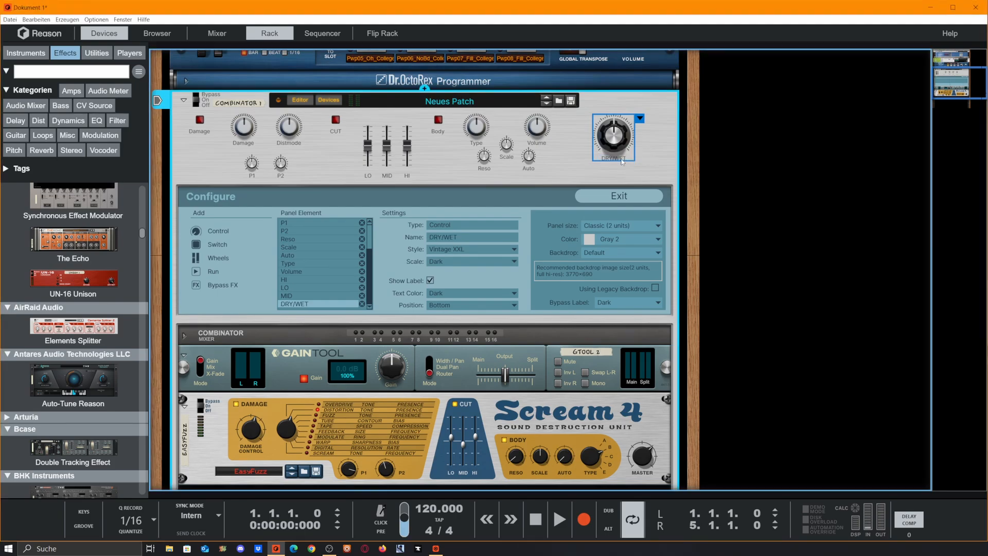
pyautogui.click(658, 151)
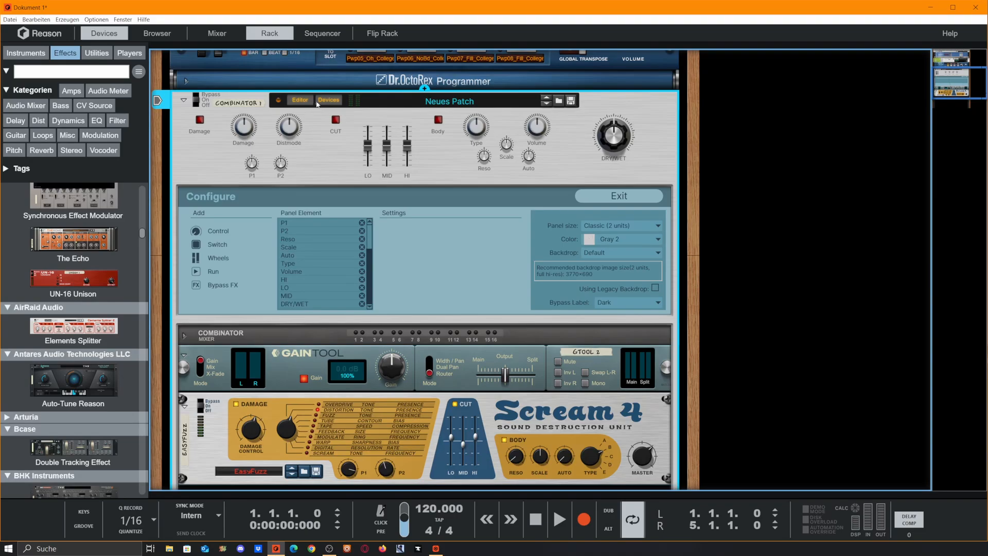
# Step: Close the Combinator editor and map the Gain Tool's Main/Split output crossfader to the DRY/WET control
pyautogui.click(300, 100)
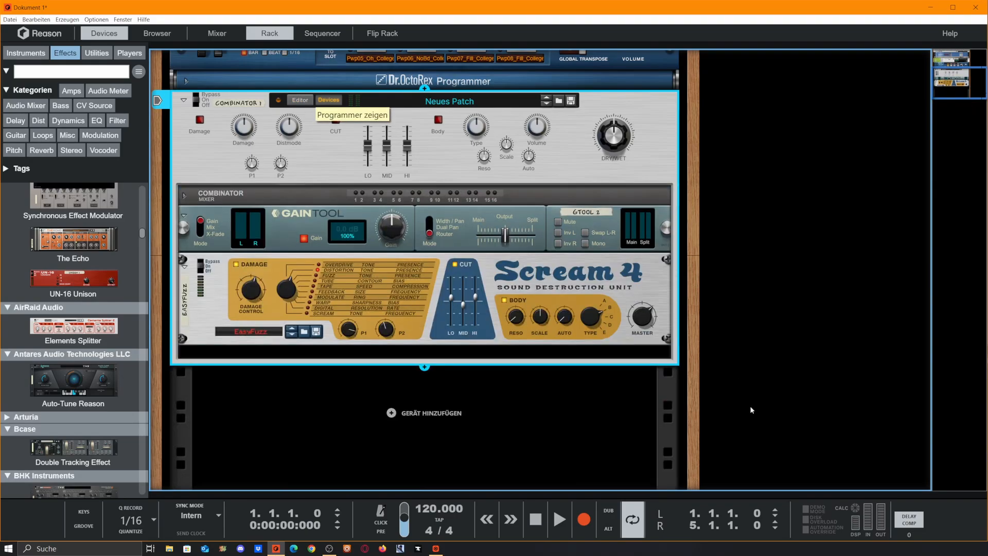
pyautogui.click(300, 100)
pyautogui.click(301, 91)
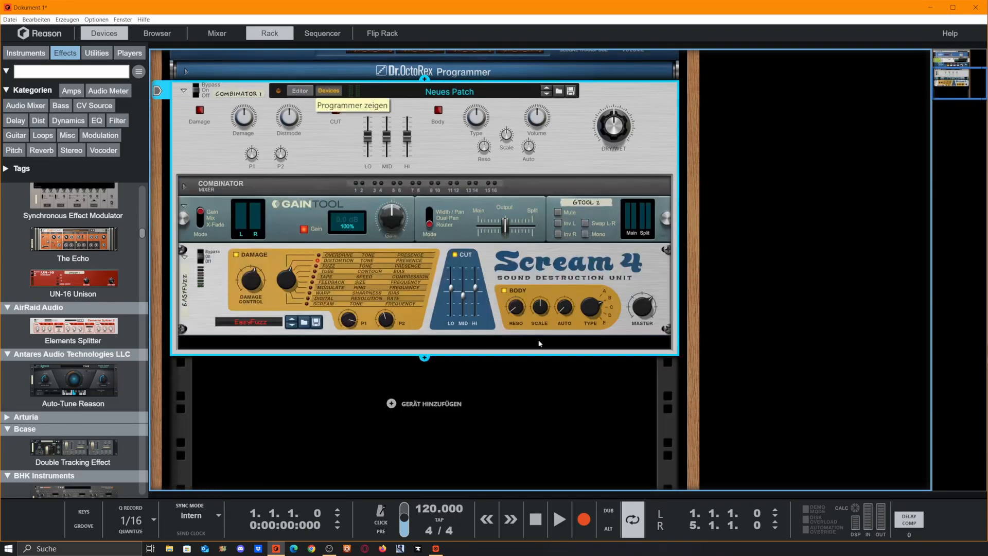
pyautogui.click(896, 228)
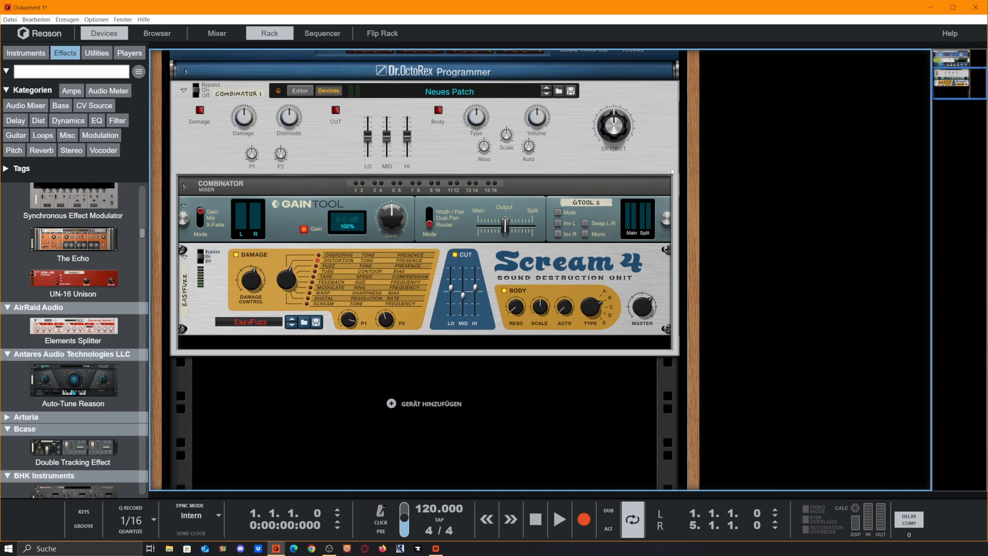
pyautogui.rightClick(505, 226)
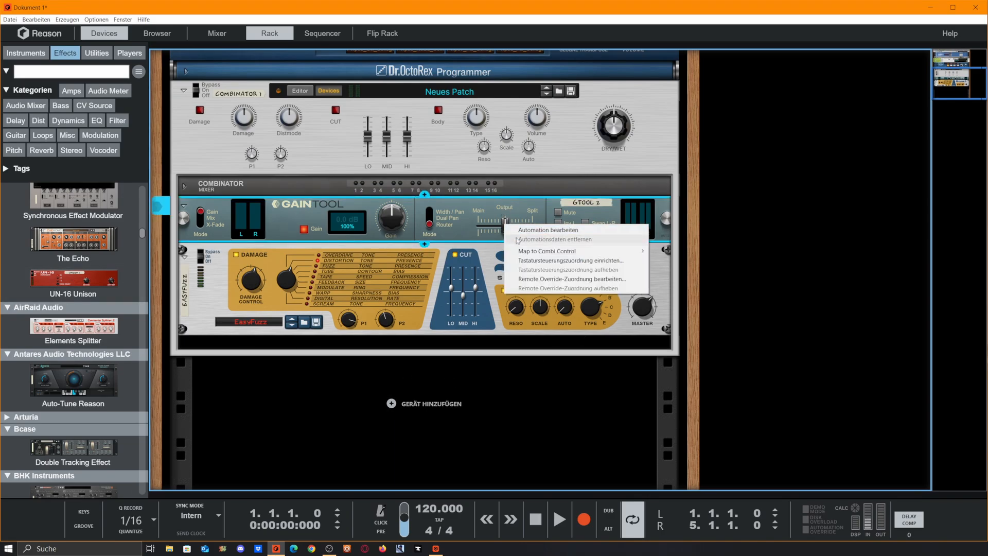
pyautogui.moveTo(581, 252)
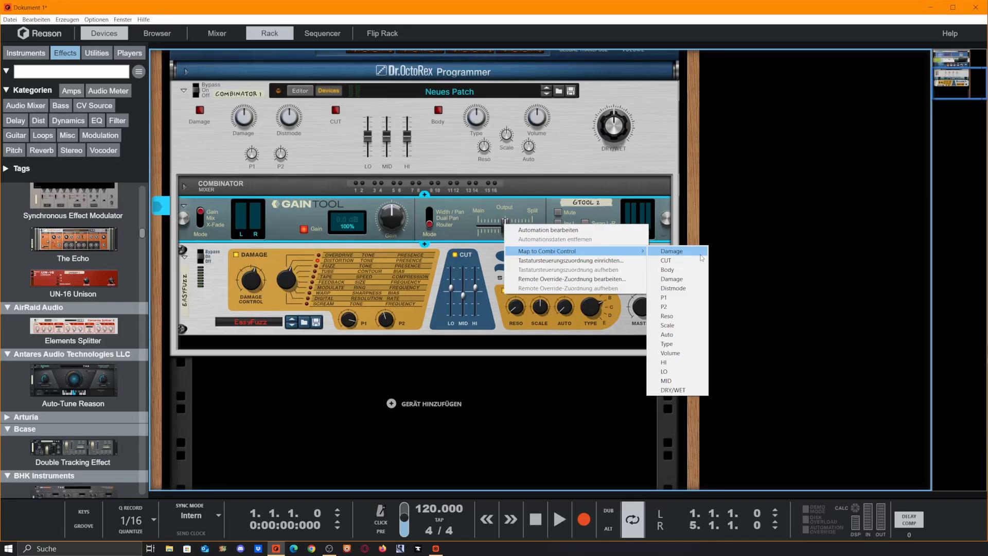
pyautogui.click(684, 391)
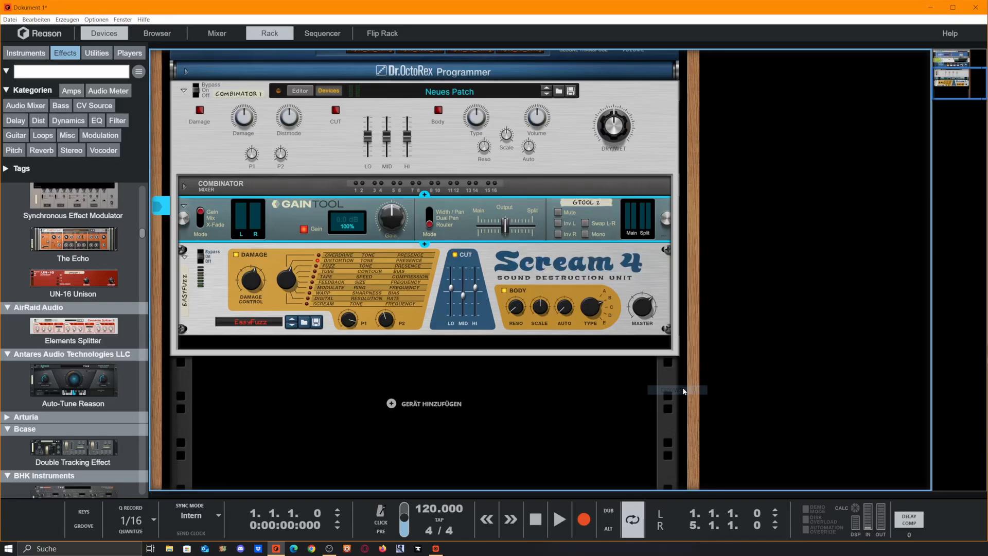
# Step: Map the Scream 4's Master knob to the Volume control and its Type knob to the Type control
pyautogui.rightClick(650, 309)
pyautogui.moveTo(744, 337)
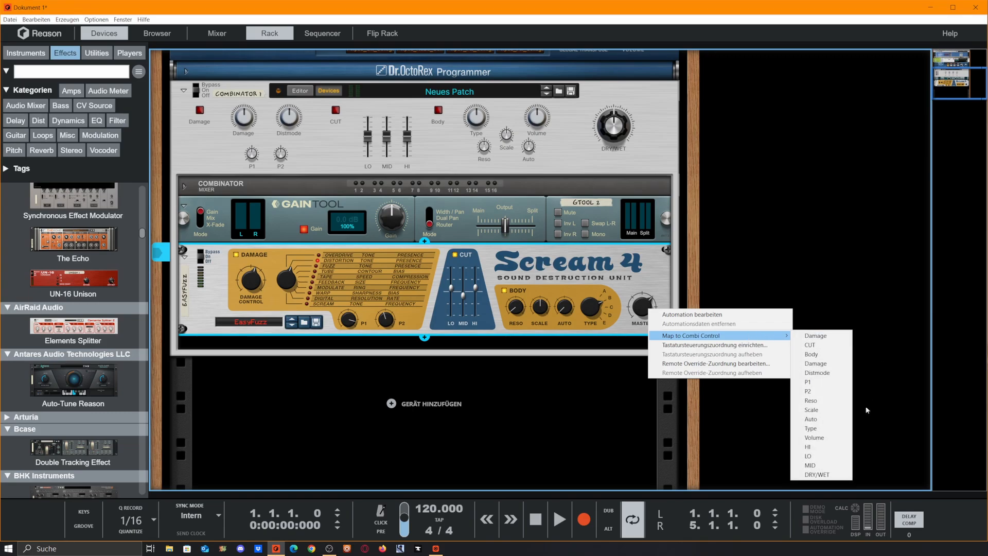
pyautogui.click(814, 437)
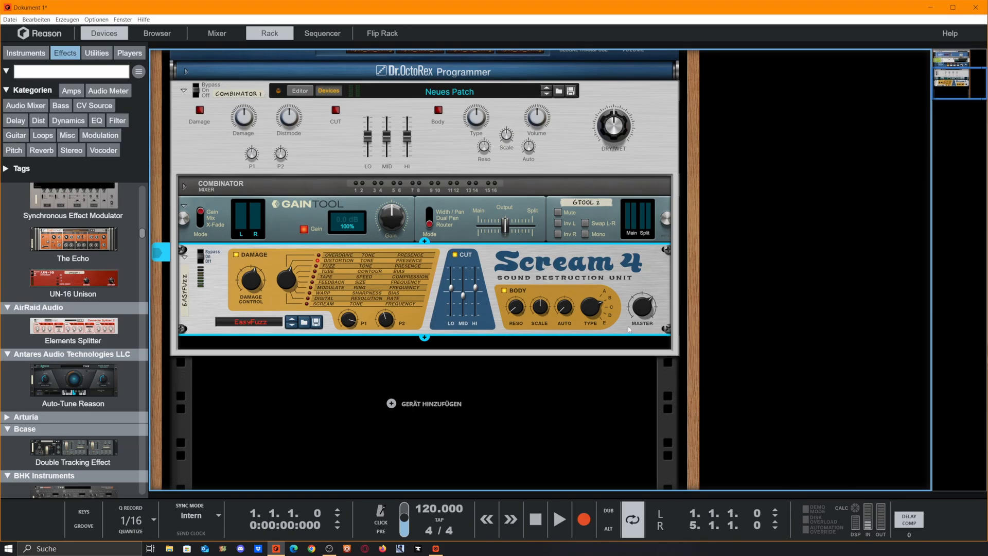
pyautogui.rightClick(602, 307)
pyautogui.moveTo(730, 334)
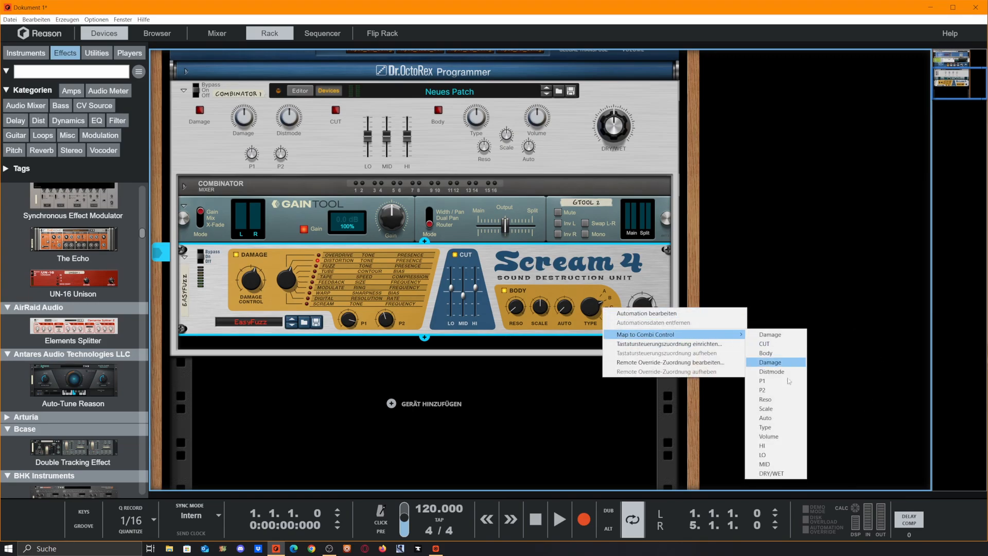
pyautogui.click(765, 427)
# Step: Map the Scream 4's Auto, Scale and Reso knobs to the Combinator controls of the same names
pyautogui.rightClick(564, 307)
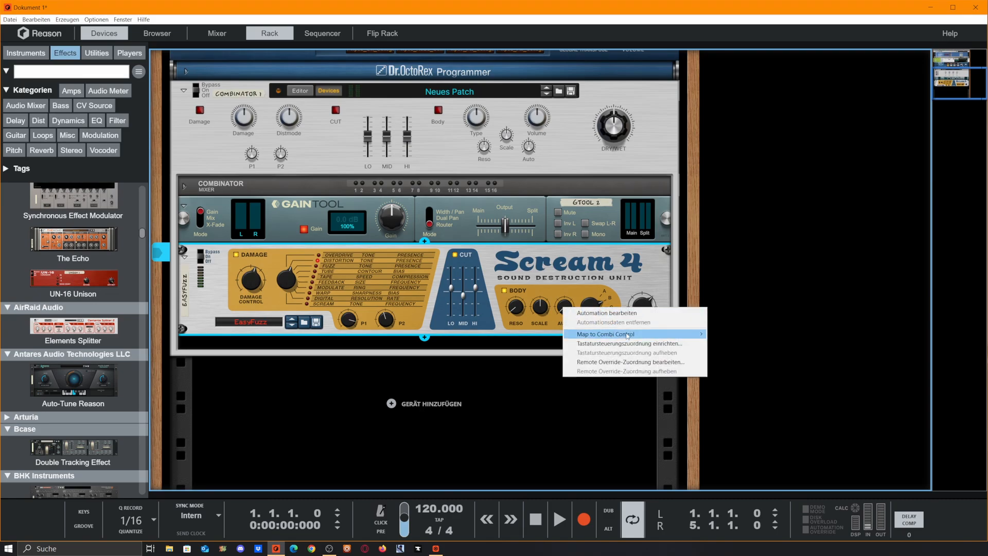
pyautogui.moveTo(628, 335)
pyautogui.click(741, 413)
pyautogui.rightClick(554, 312)
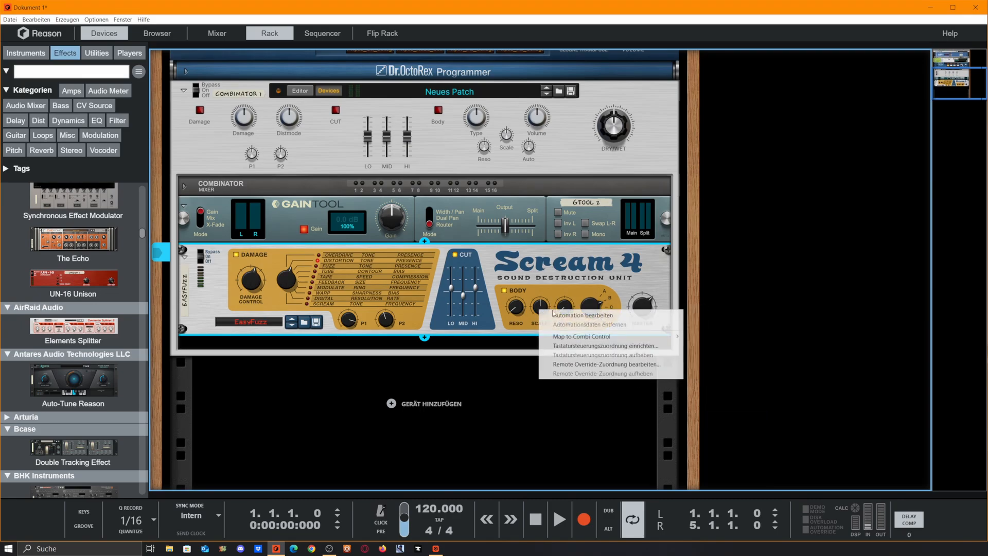
pyautogui.click(716, 409)
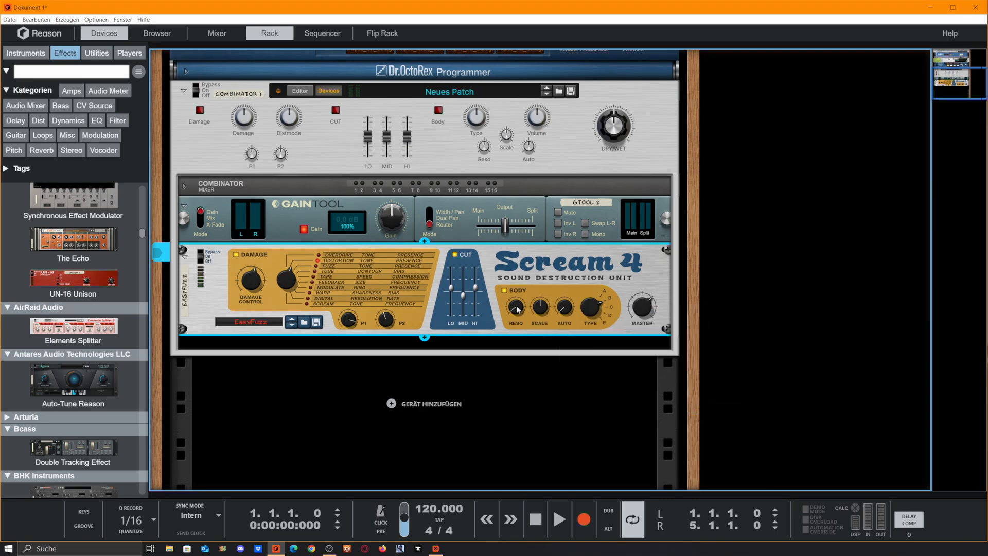
pyautogui.rightClick(517, 308)
pyautogui.click(687, 400)
# Step: Map the Scream 4's HI, MID and LO cut sliders to the matching HI, MID and LO faders
pyautogui.rightClick(475, 289)
pyautogui.moveTo(566, 315)
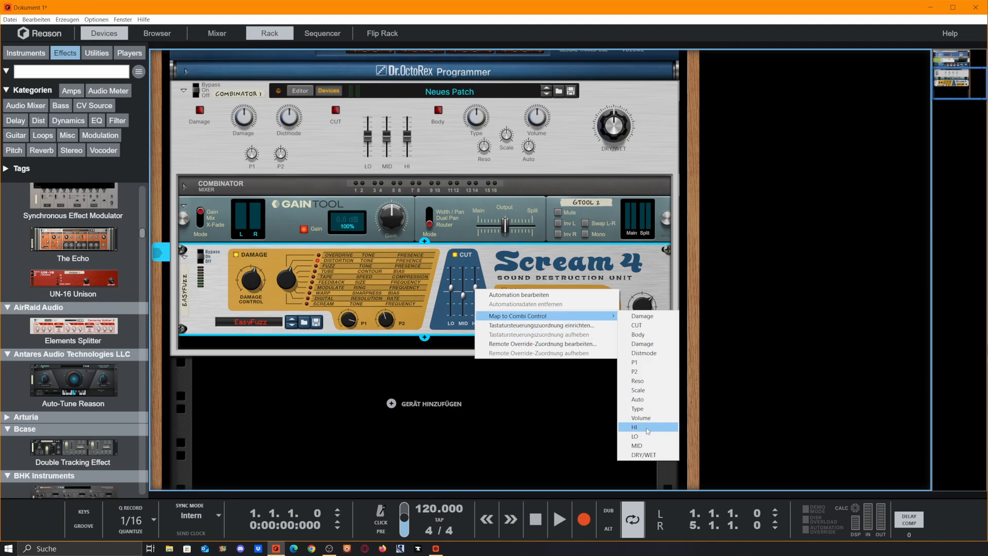
pyautogui.click(647, 427)
pyautogui.rightClick(463, 295)
pyautogui.click(638, 449)
pyautogui.rightClick(449, 287)
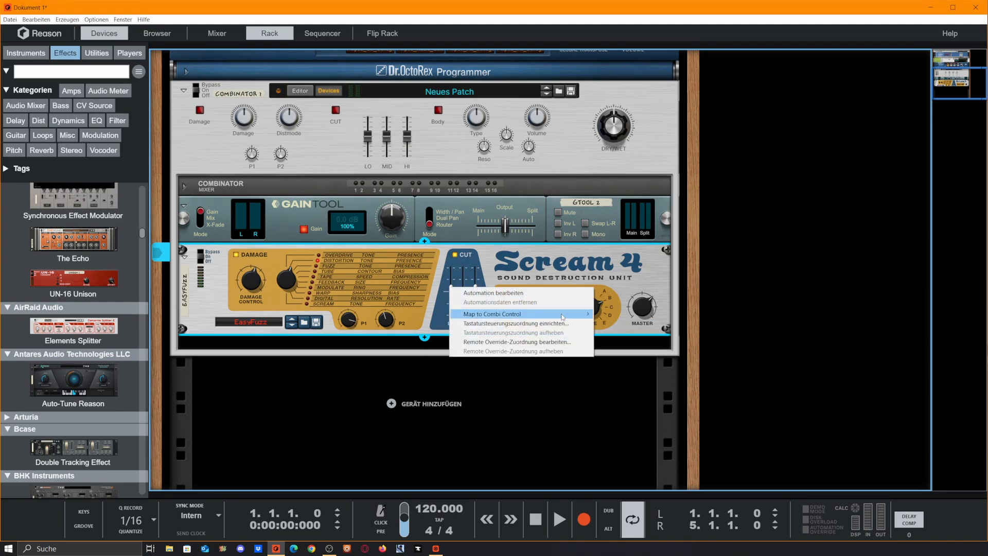
pyautogui.click(615, 434)
# Step: Map the Scream 4's Cut on/off button to the Body Combi control
pyautogui.rightClick(455, 253)
pyautogui.moveTo(576, 279)
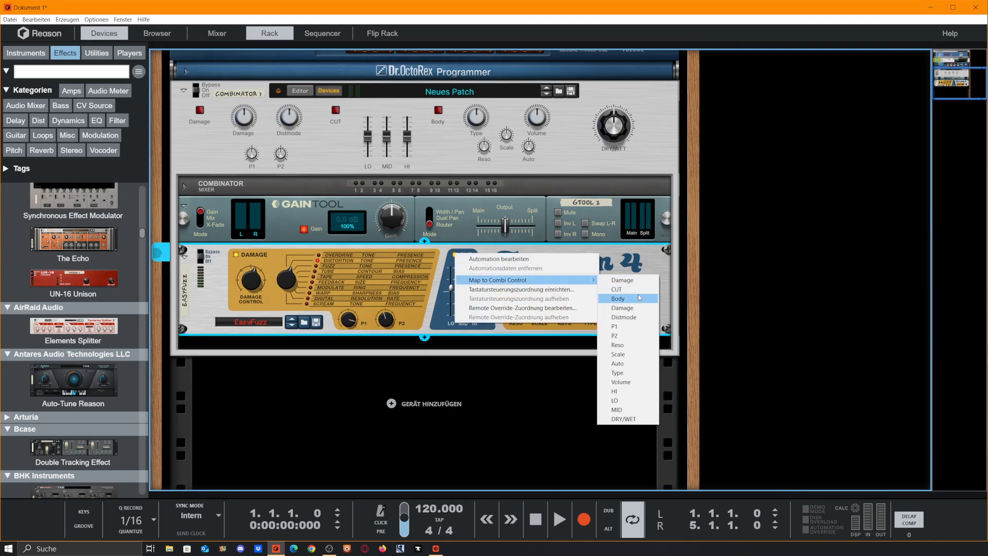
pyautogui.click(631, 298)
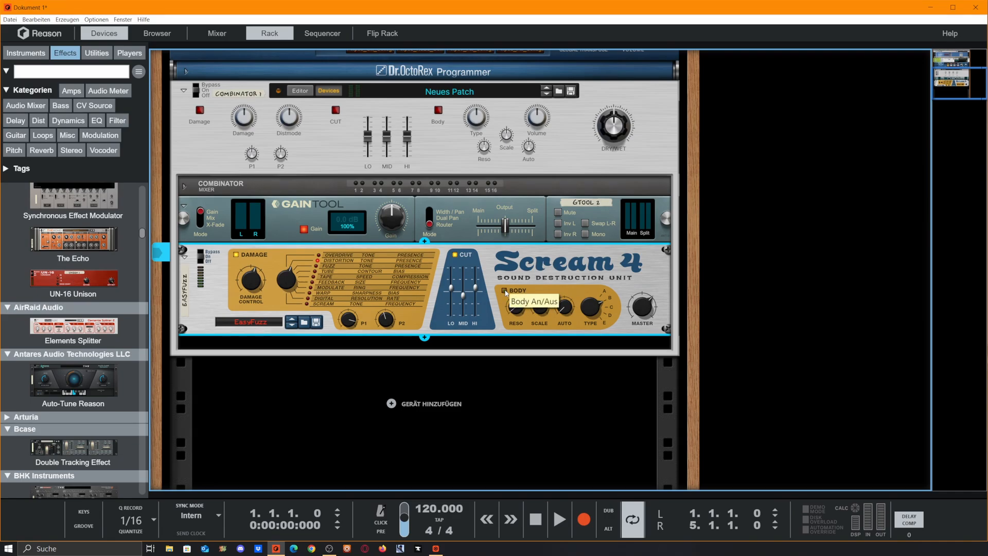
# Step: Rename the Combinator's Damage knob label as "Damage cont"
pyautogui.doubleClick(255, 135)
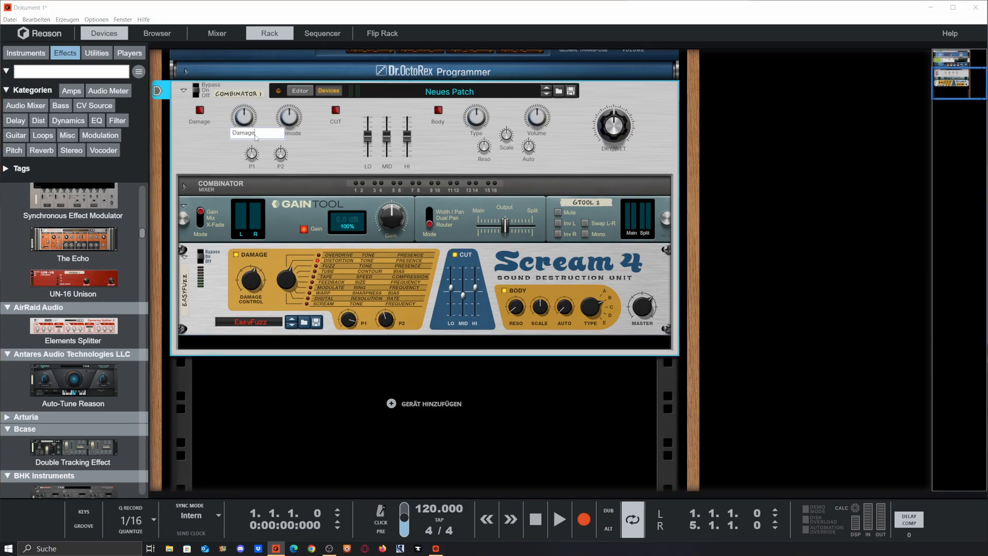
pyautogui.write('nt')
pyautogui.click(205, 138)
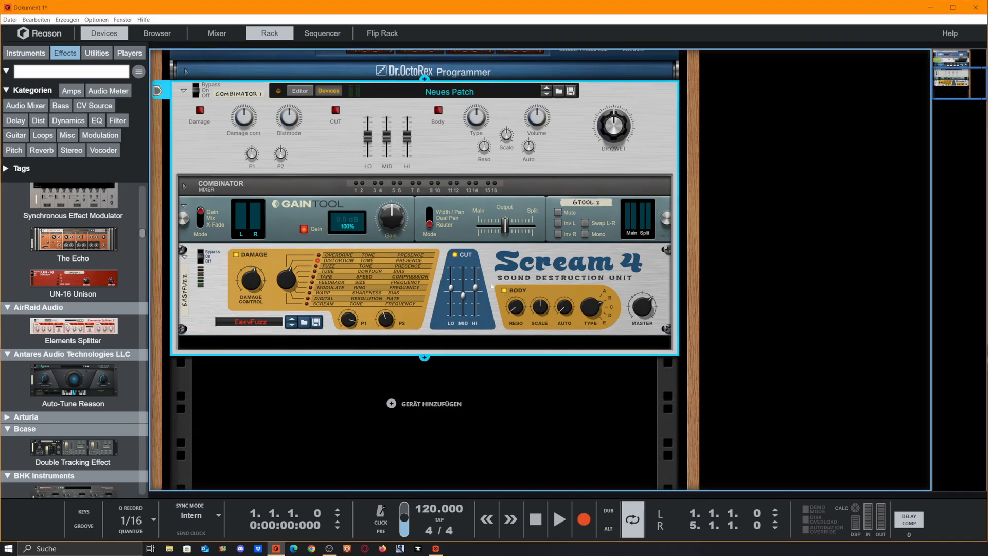
# Step: Map the Scream 4's Body and Damage on/off buttons to the Body and Damage Combi controls
pyautogui.rightClick(504, 290)
pyautogui.moveTo(592, 318)
pyautogui.click(669, 336)
pyautogui.rightClick(235, 255)
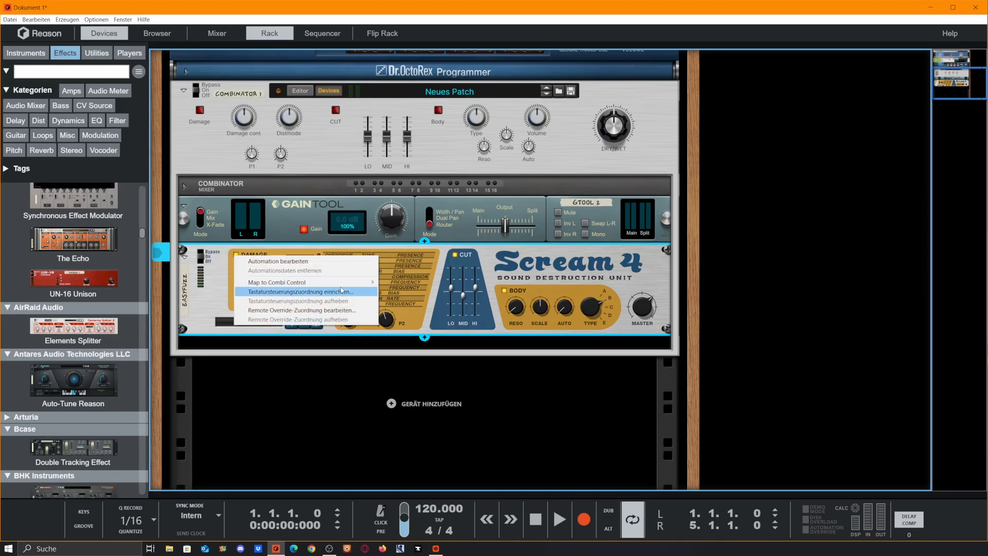
pyautogui.moveTo(357, 283)
pyautogui.click(422, 285)
# Step: Map the Scream 4's Damage Control knob to Damage cont and its damage type selector to Distmode
pyautogui.rightClick(253, 281)
pyautogui.moveTo(379, 309)
pyautogui.click(437, 337)
pyautogui.rightClick(290, 281)
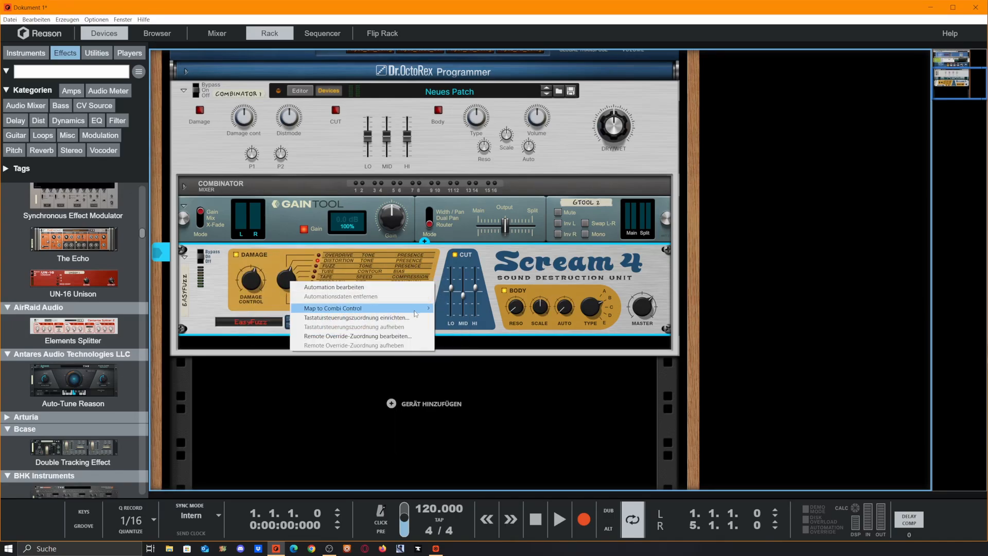
pyautogui.moveTo(415, 313)
pyautogui.click(468, 345)
# Step: Map the Scream 4's P1 and P2 knobs to the Combi controls of the same names
pyautogui.rightClick(345, 319)
pyautogui.moveTo(479, 349)
pyautogui.click(525, 382)
pyautogui.rightClick(385, 320)
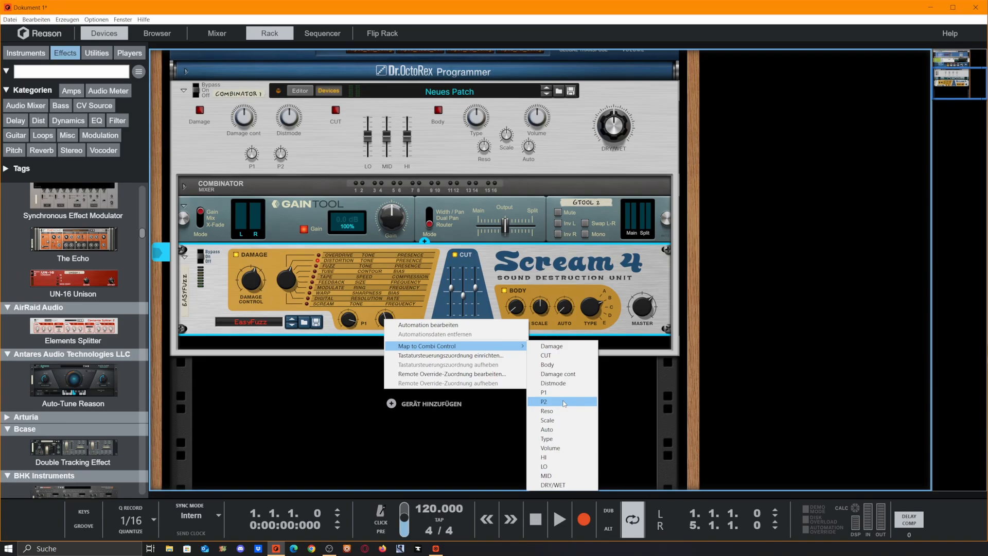
pyautogui.click(564, 402)
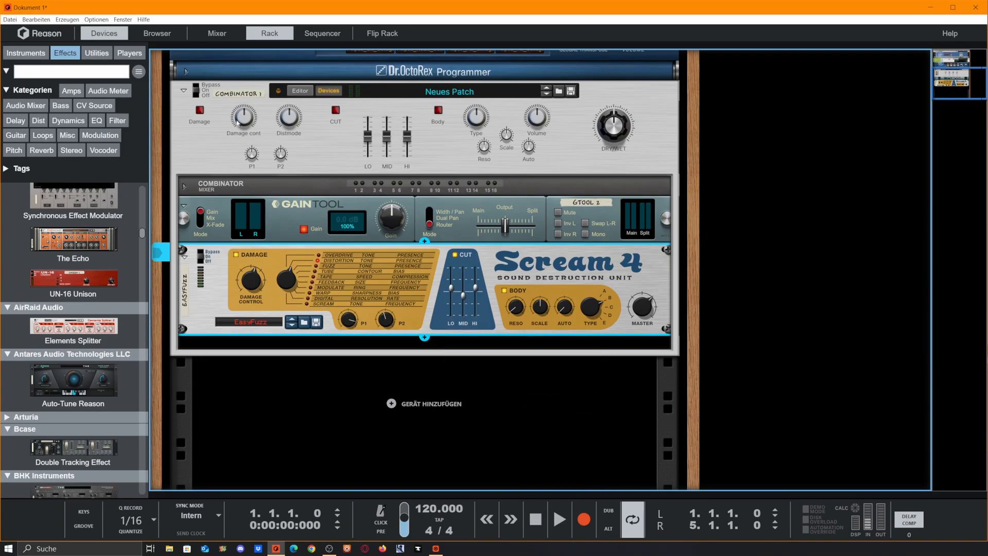
# Step: Toggle the Combinator's Damage and CUT buttons to test their mapping to the Scream 4 sections
pyautogui.click(199, 112)
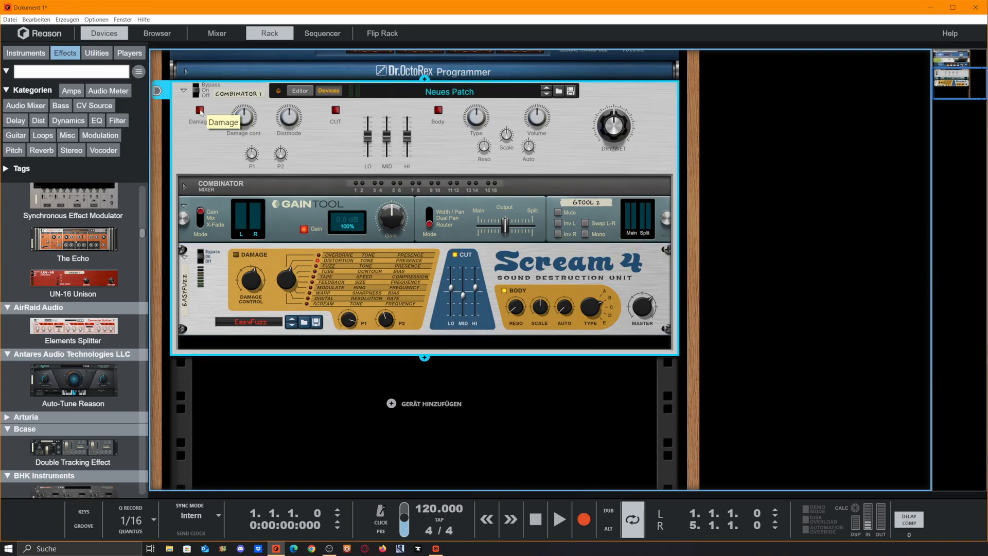
pyautogui.click(335, 110)
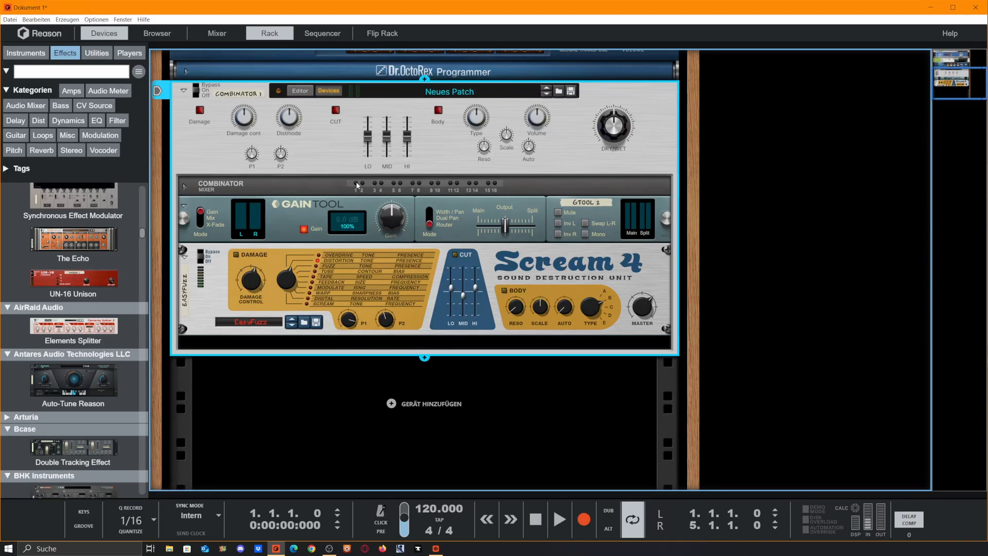
# Step: Start playback of the drum loop and turn the Combinator's DRY/WET knob down
pyautogui.scroll(3, 521, 129)
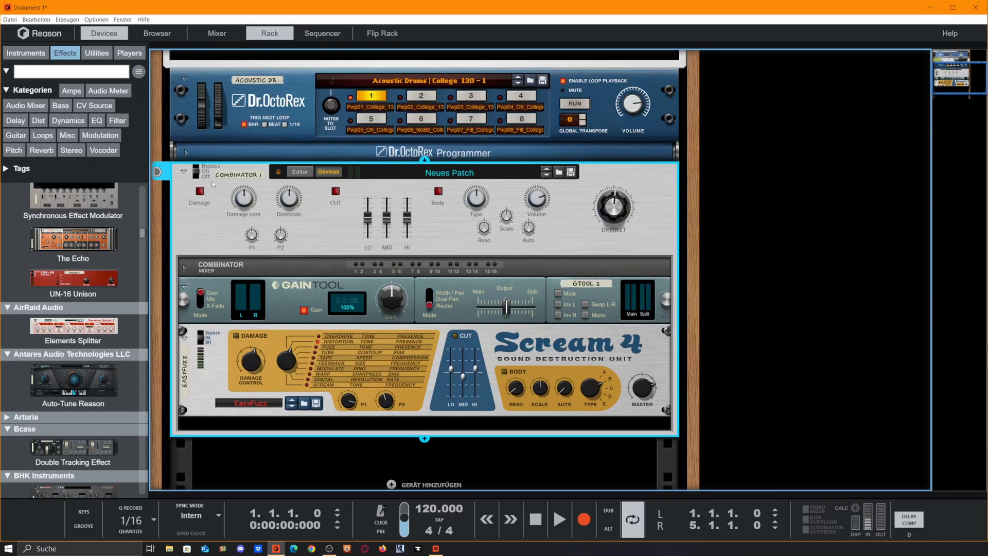
pyautogui.press('space')
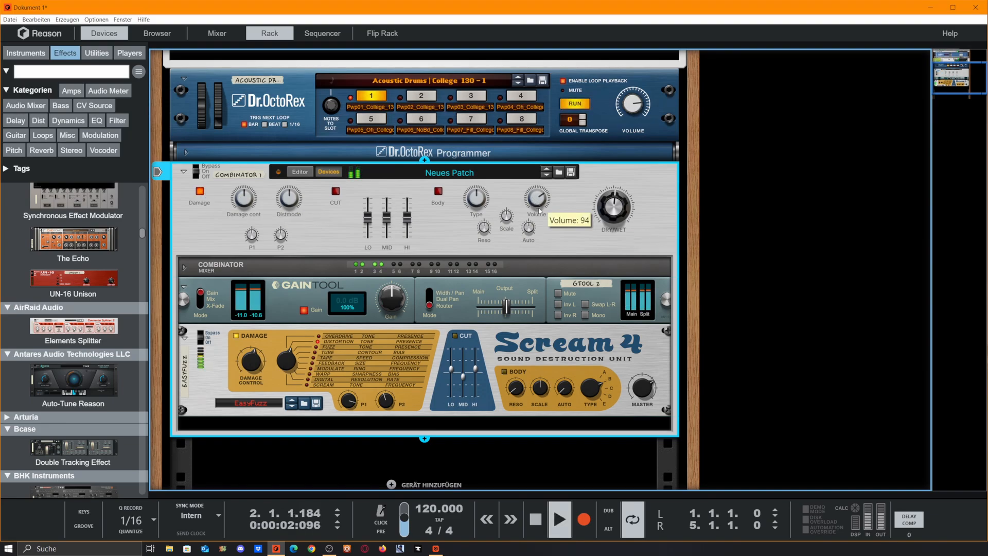
pyautogui.moveTo(613, 207); pyautogui.dragTo(759, 553)
pyautogui.moveTo(736, 469); pyautogui.dragTo(680, 354)
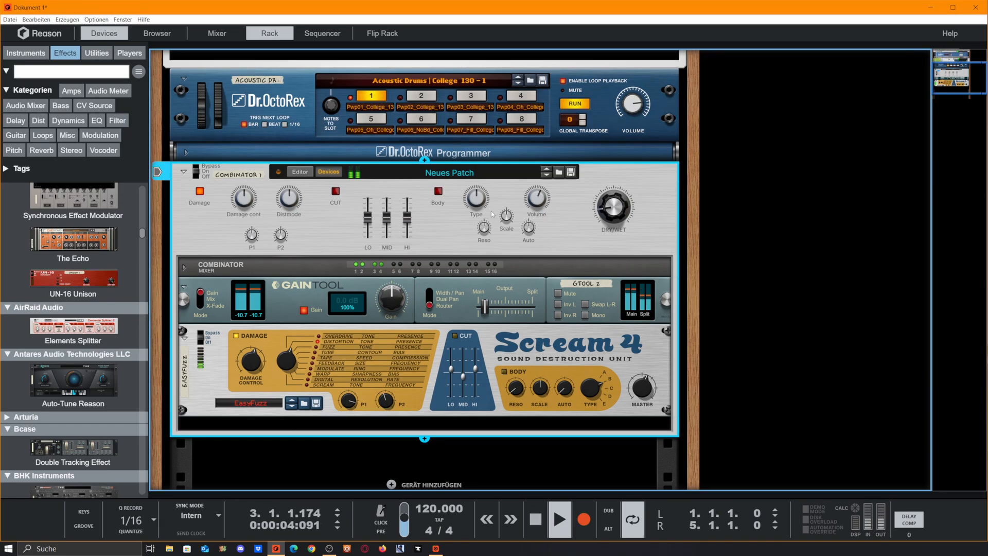
# Step: Switch on Body, set Scale to about 39, and adjust the Combinator's Type, Reso and Auto knobs during playback
pyautogui.moveTo(479, 206); pyautogui.dragTo(578, 257)
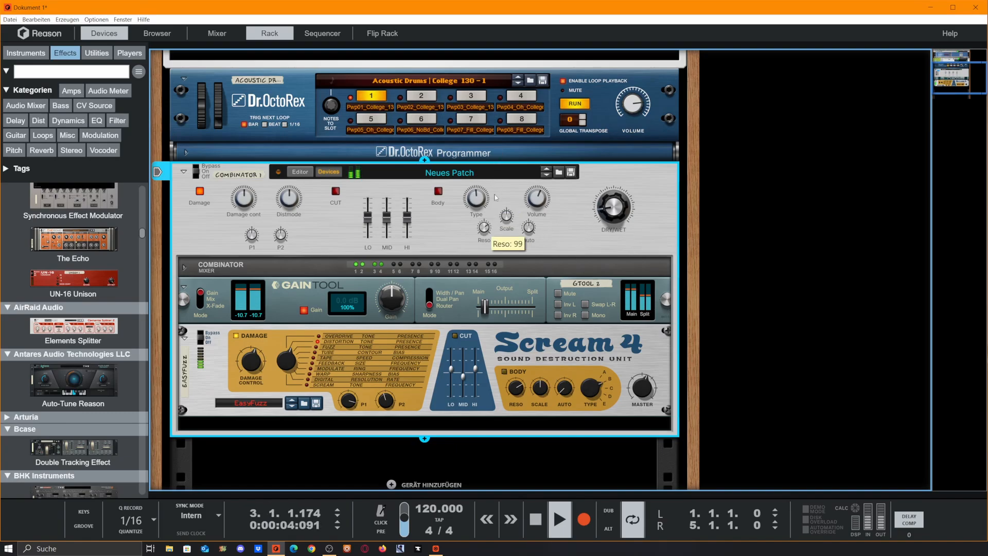
pyautogui.click(438, 191)
pyautogui.moveTo(511, 216); pyautogui.dragTo(521, 260)
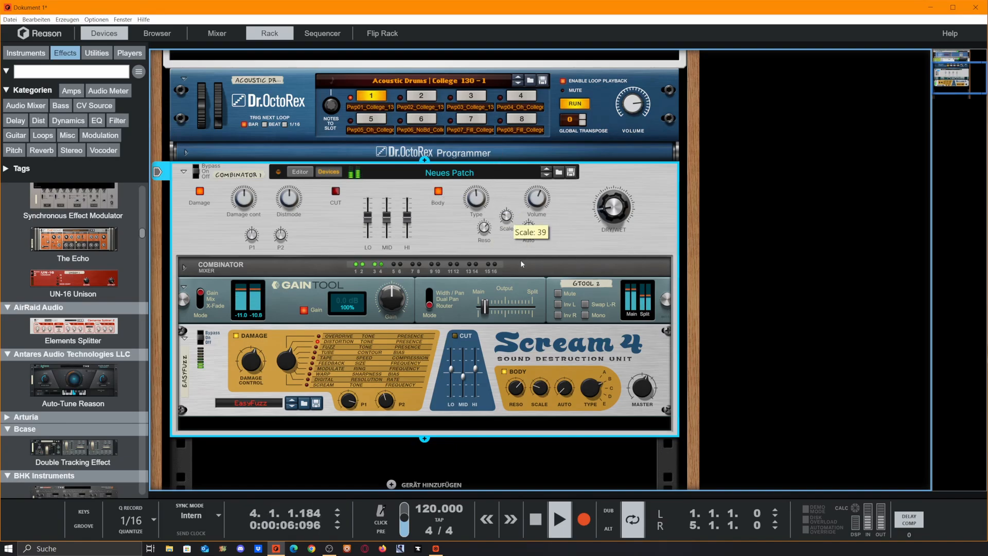
pyautogui.moveTo(489, 227); pyautogui.dragTo(511, 299)
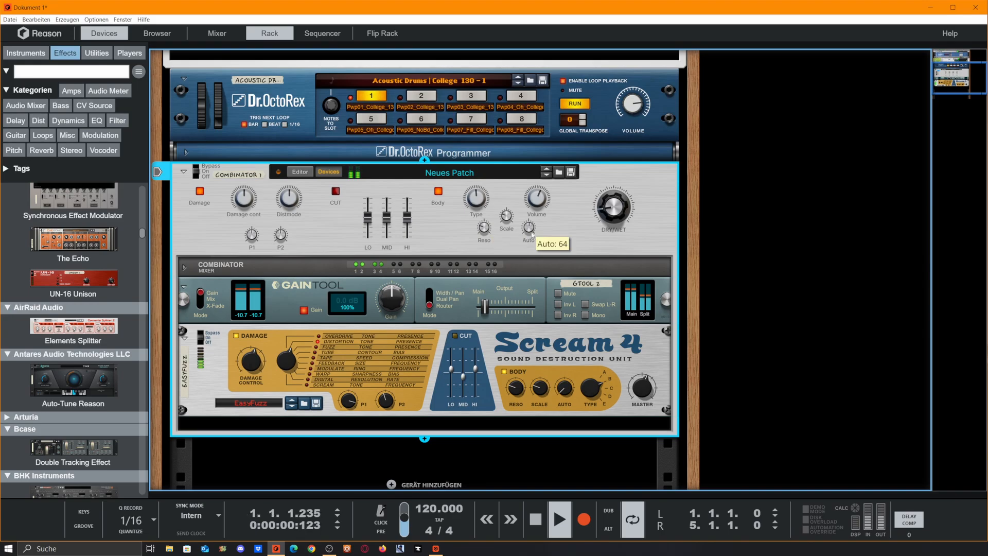
pyautogui.moveTo(530, 227); pyautogui.dragTo(532, 160)
pyautogui.moveTo(531, 230); pyautogui.dragTo(532, 253)
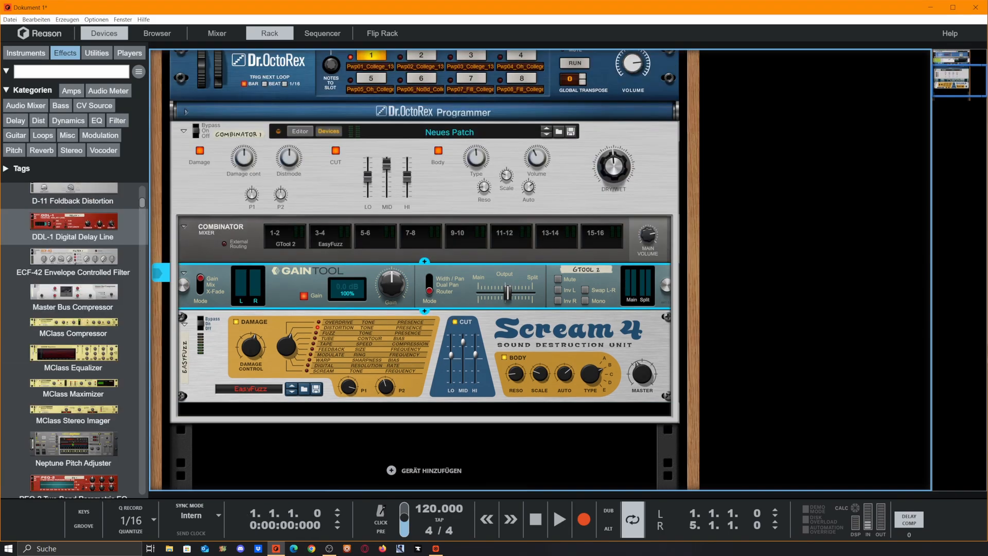
pyautogui.scroll(3, 538, 339)
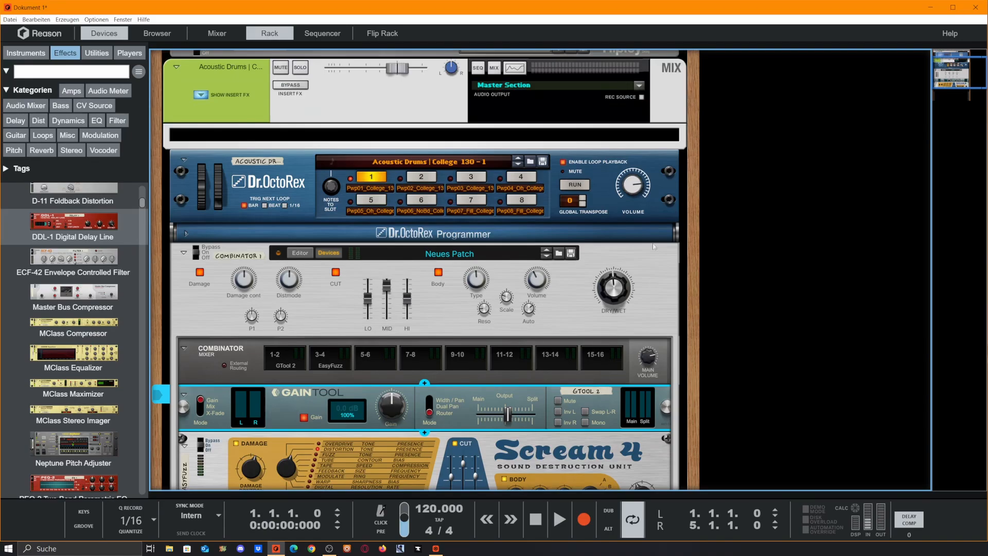
pyautogui.scroll(-3, 472, 295)
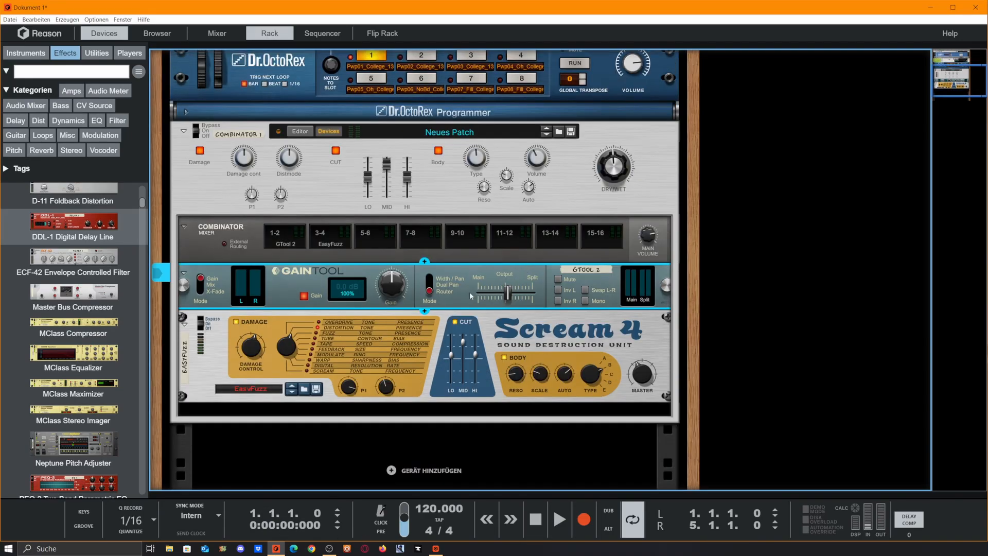